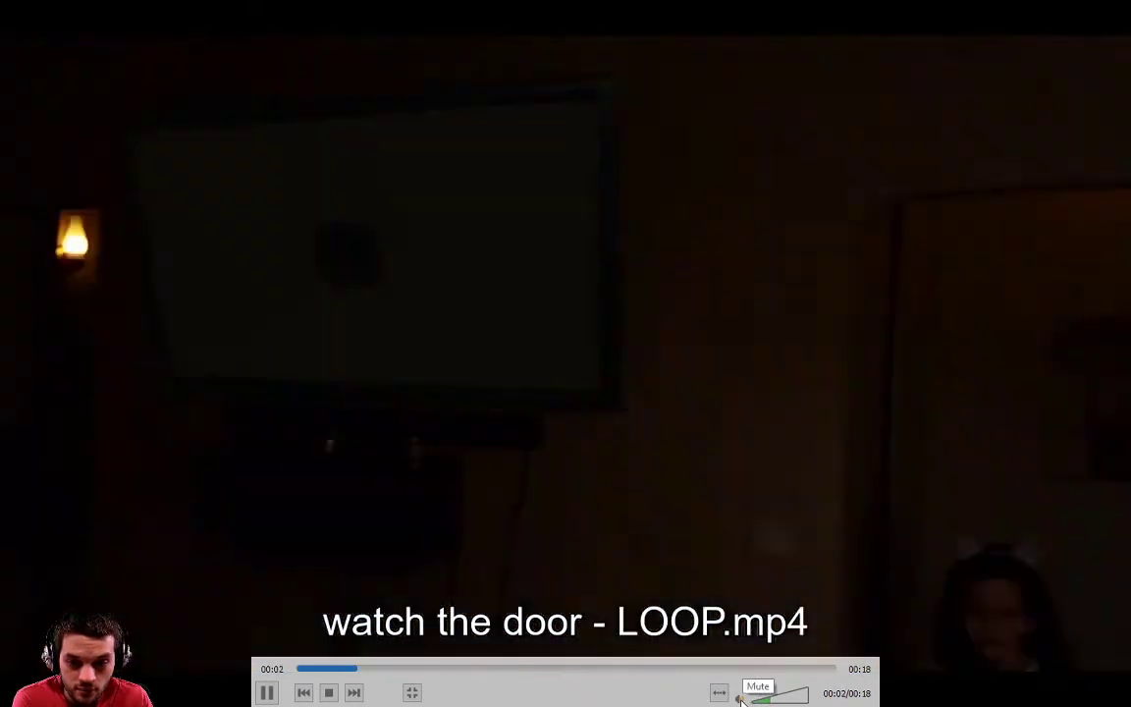
Mute the playing "watch the door - LOOP.mp4" video.
click(741, 698)
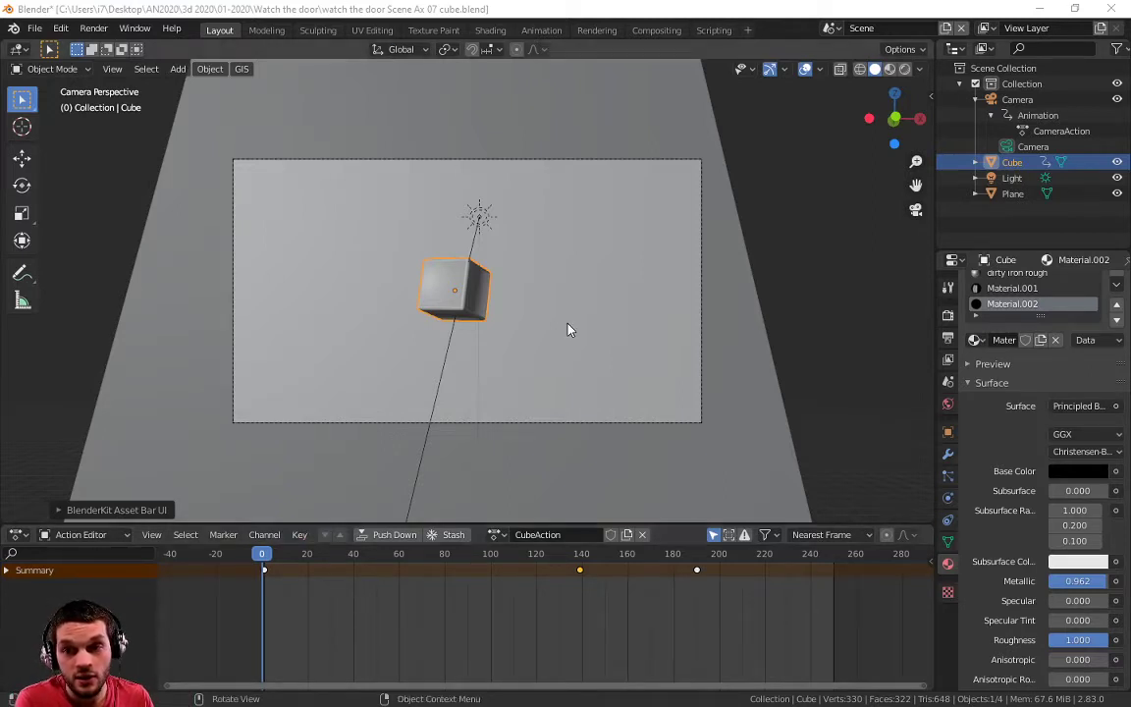
Examine the cube, light and curved backdrop plane of the cube scene from outside the camera view.
scroll(442, 300, up, 6)
scroll(441, 299, down, 4)
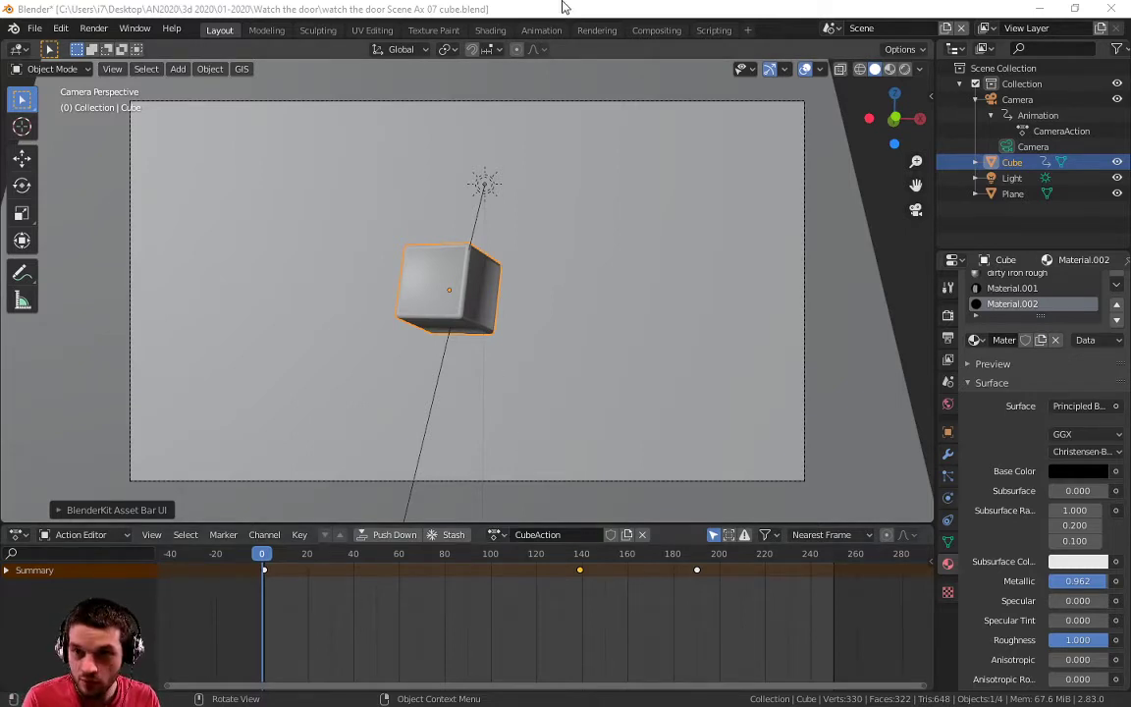
key(KP_0)
scroll(542, 297, down, 14)
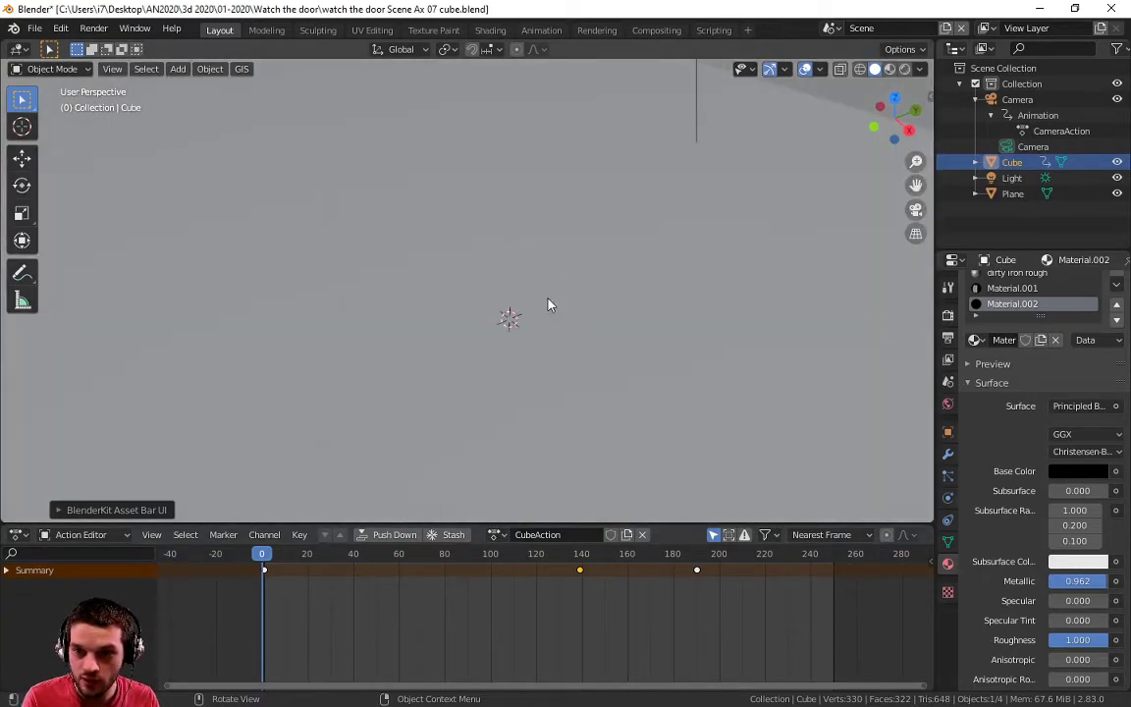
middle_drag(526, 280, 612, 227)
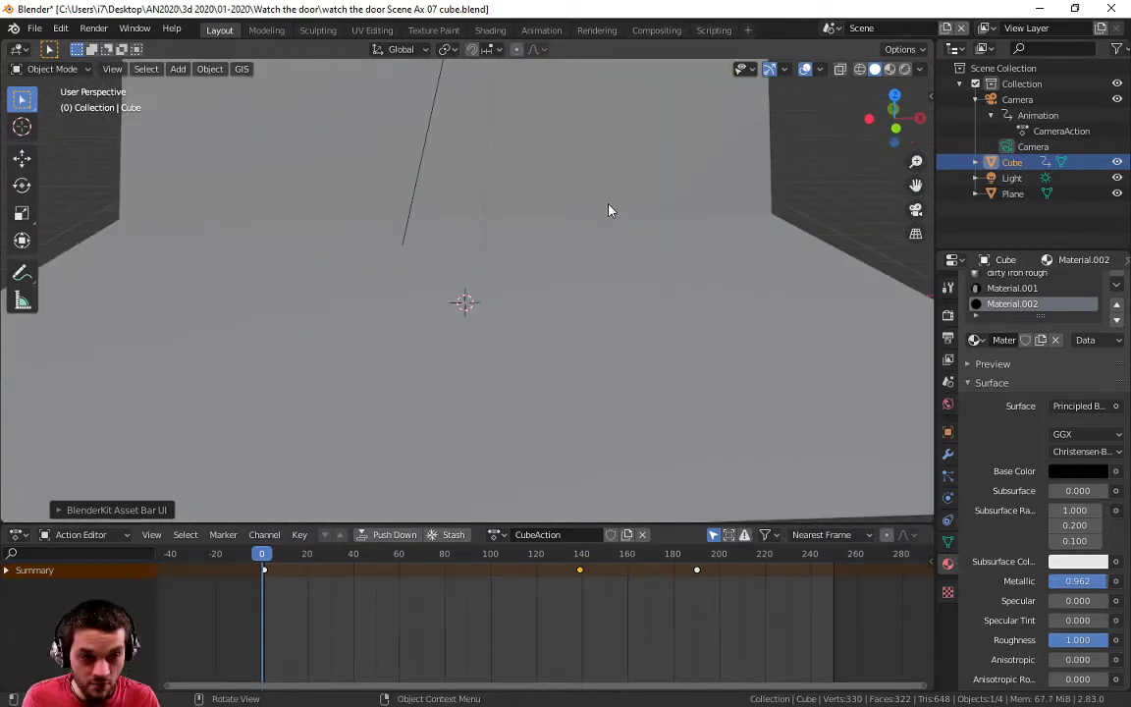
shift+middle_drag(538, 173, 561, 434)
scroll(546, 398, up, 4)
shift+middle_drag(528, 287, 514, 352)
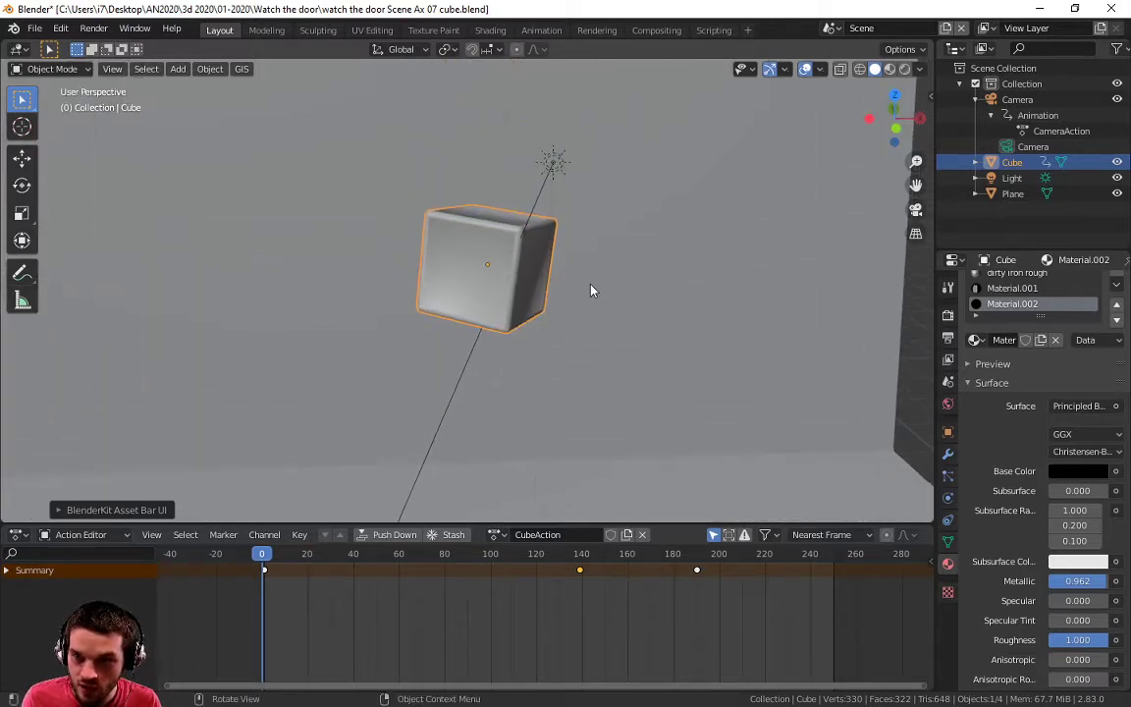
middle_drag(581, 295, 563, 308)
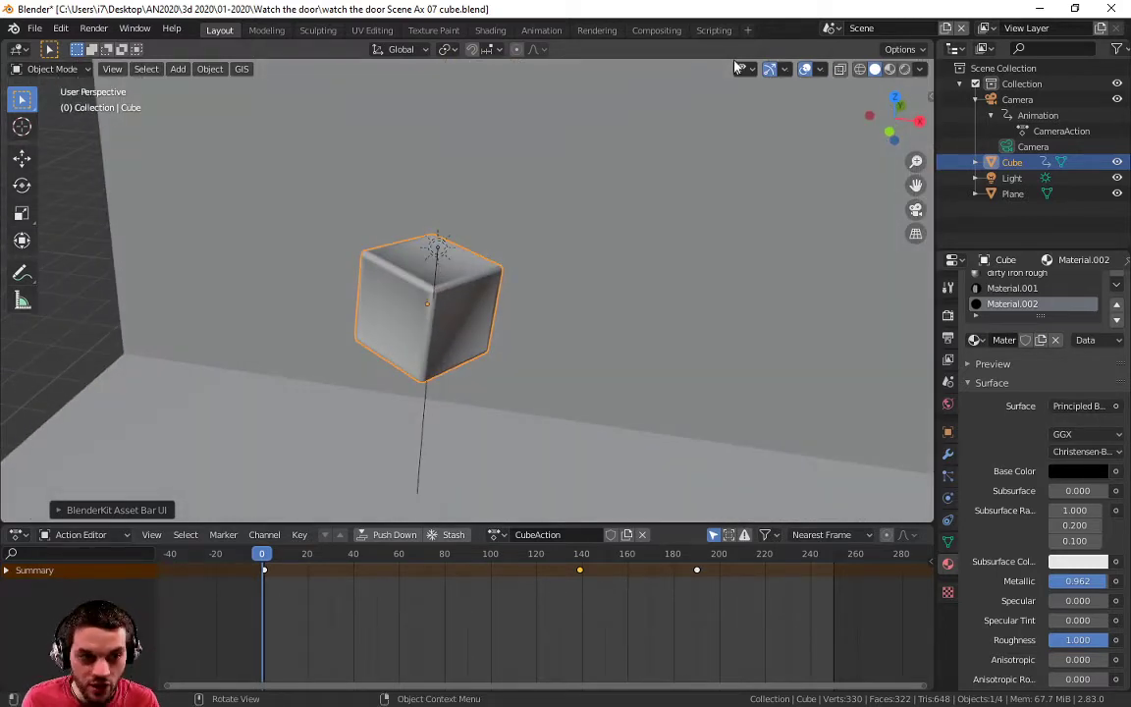
Show the cube scene in Material Preview at frame 49 and inspect the cube's faces in Edit Mode.
click(889, 70)
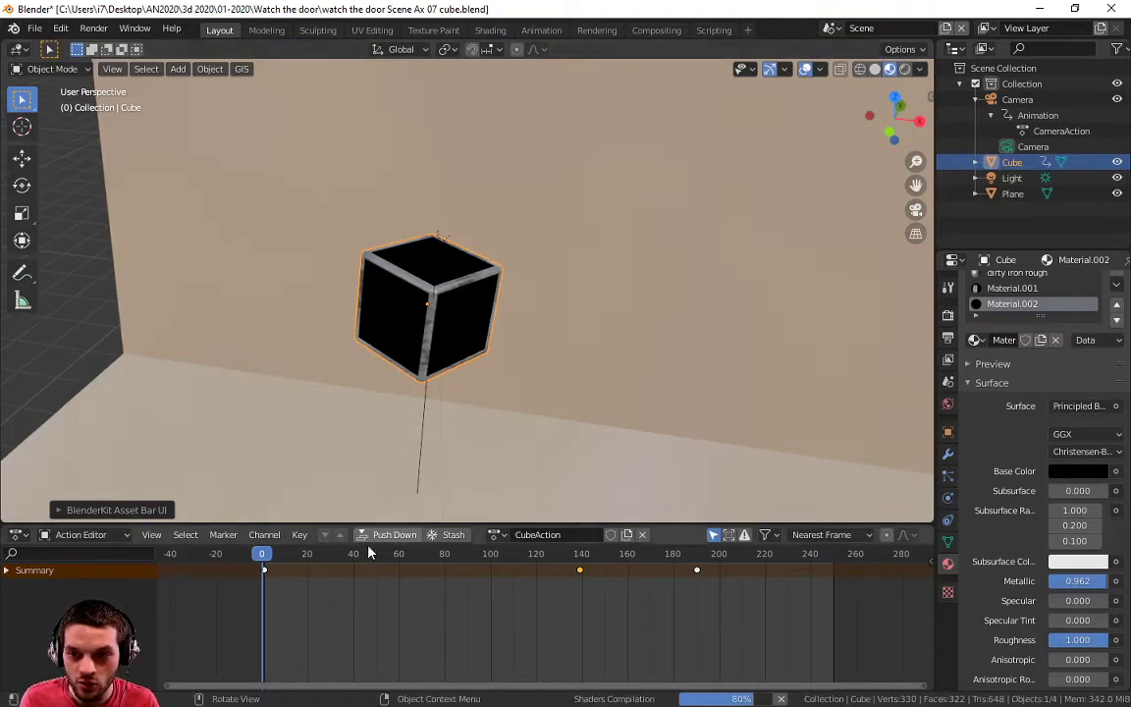
drag(339, 558, 376, 557)
middle_drag(442, 392, 527, 281)
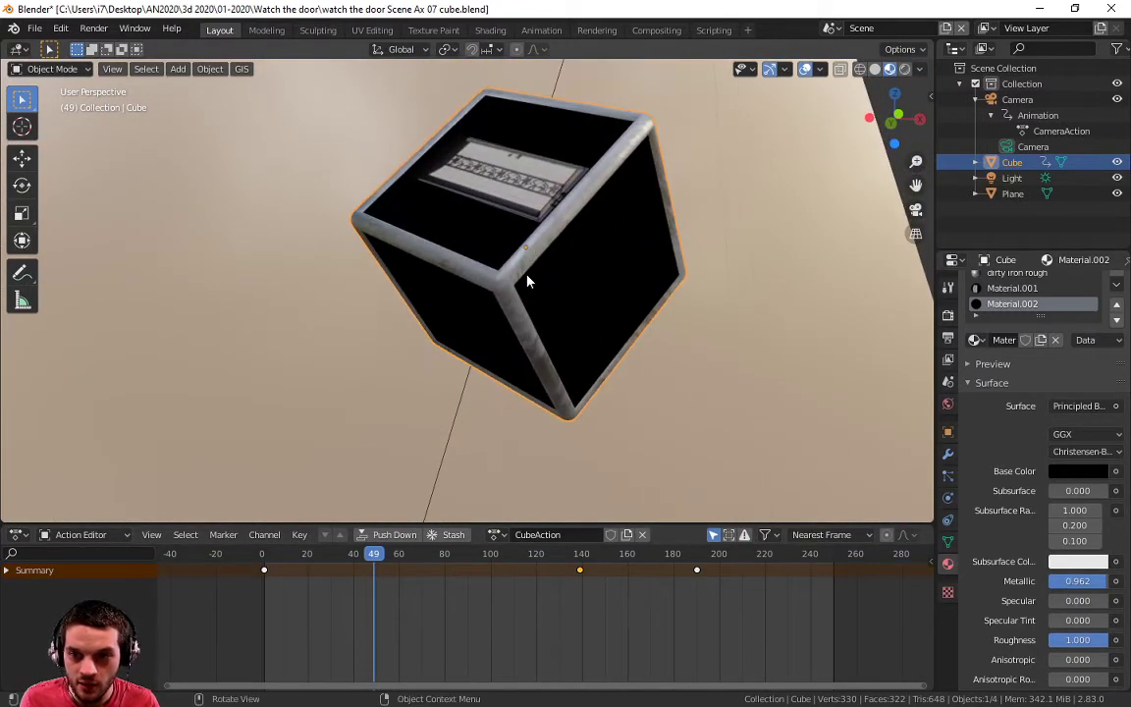
key(Tab)
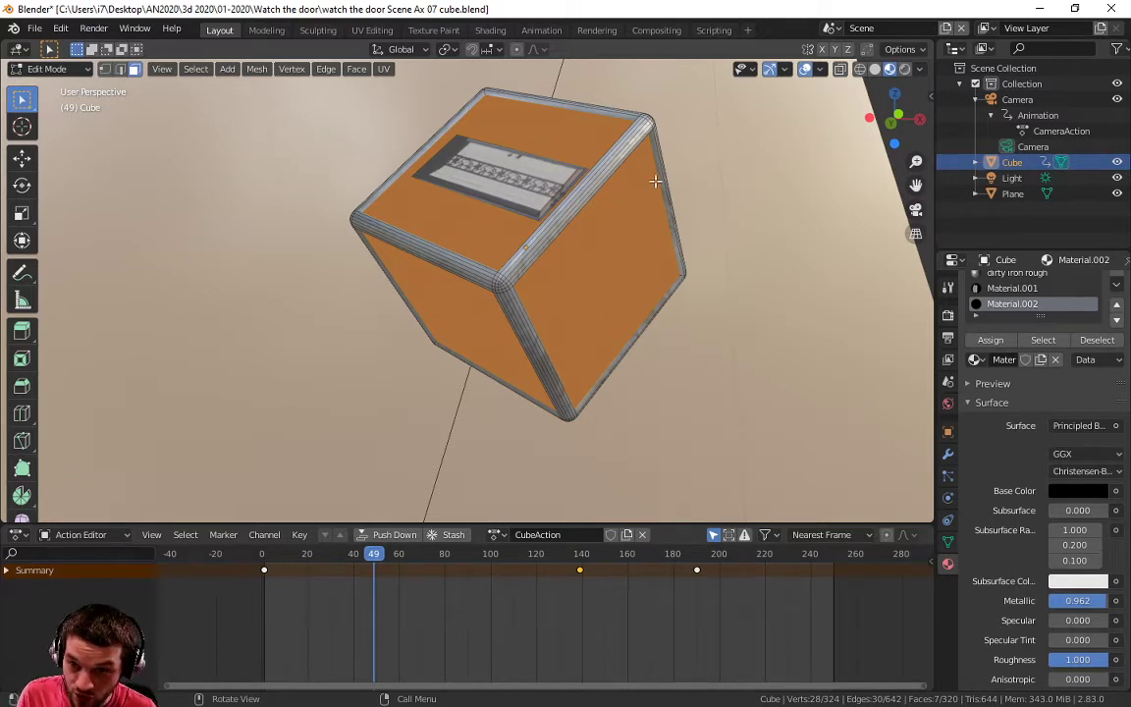
key(Tab)
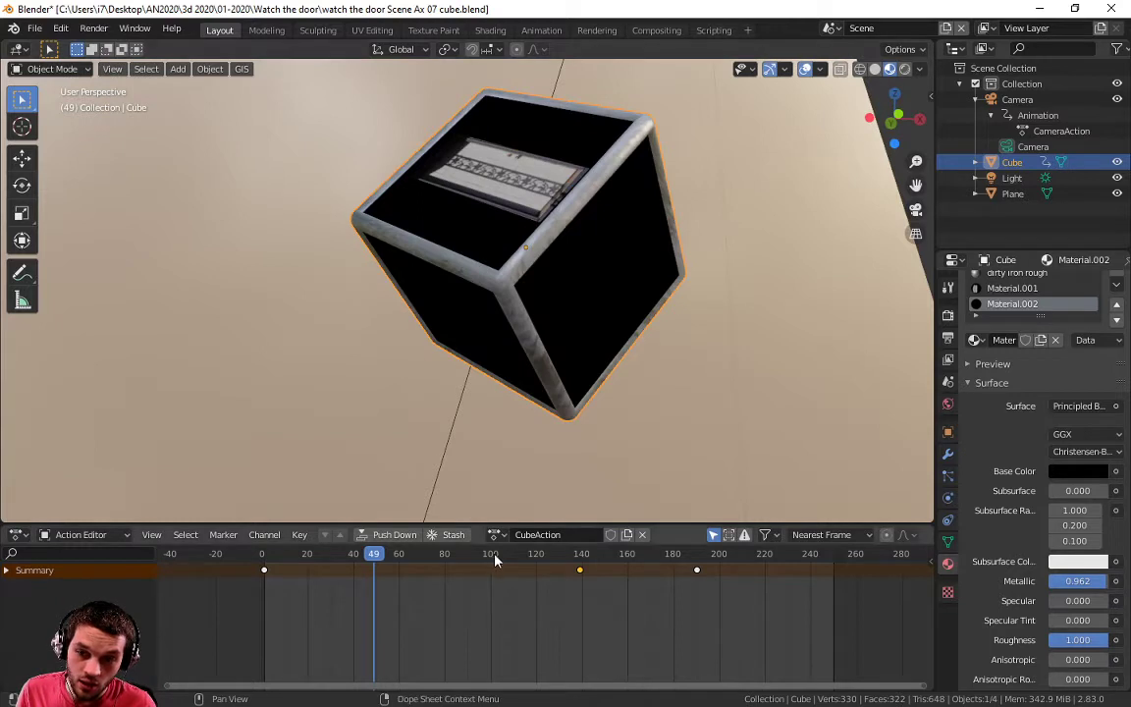
Review the cube's animation at frame 135 from outside, then through the camera up to frame 176.
drag(492, 560, 570, 558)
scroll(580, 383, down, 6)
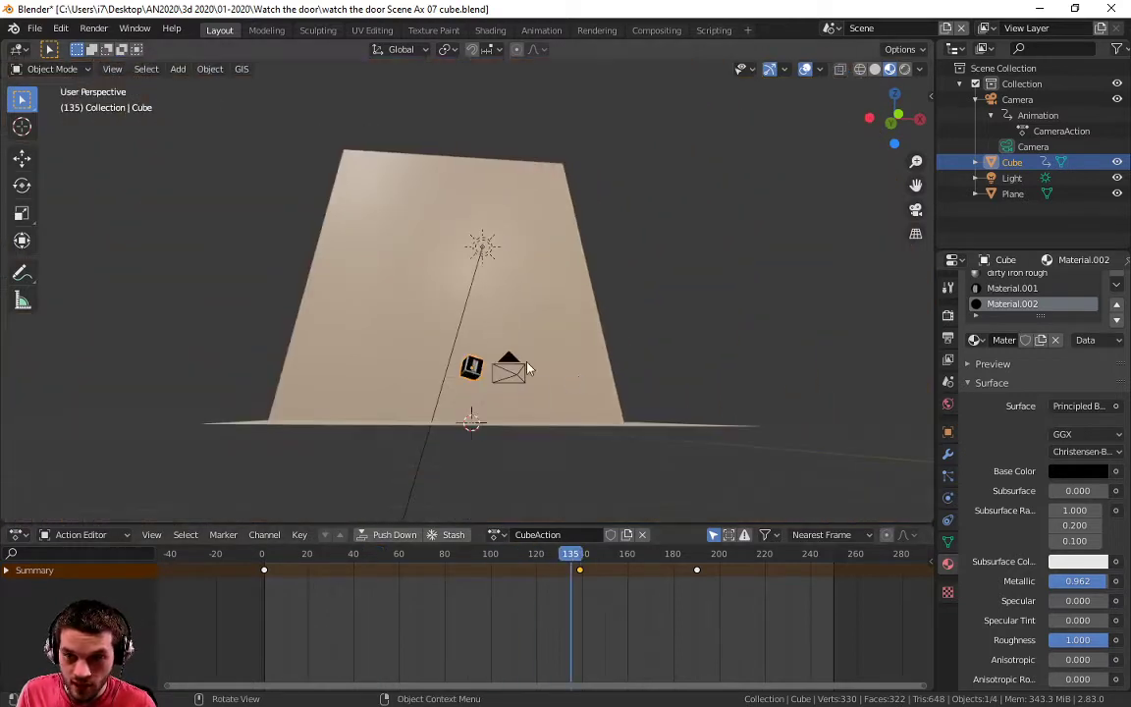
middle_drag(540, 374, 442, 387)
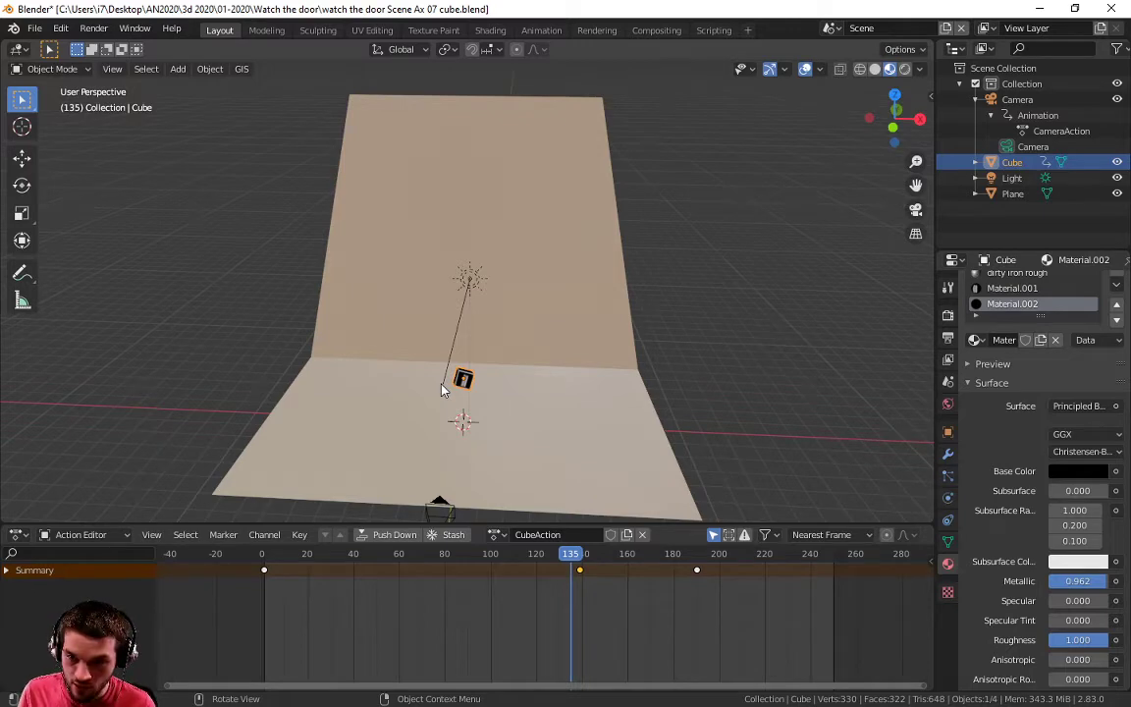
key(KP_0)
drag(571, 555, 664, 556)
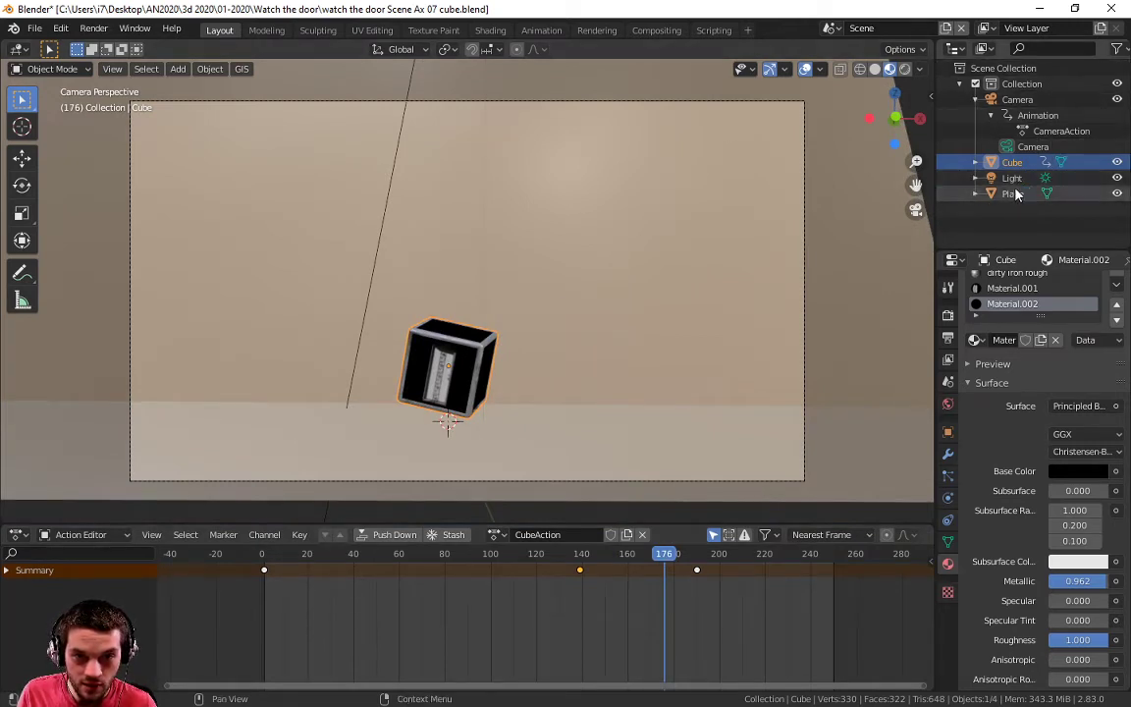
Select the camera data to view its lens settings and keyframes, and inspect the camera framing.
click(1042, 146)
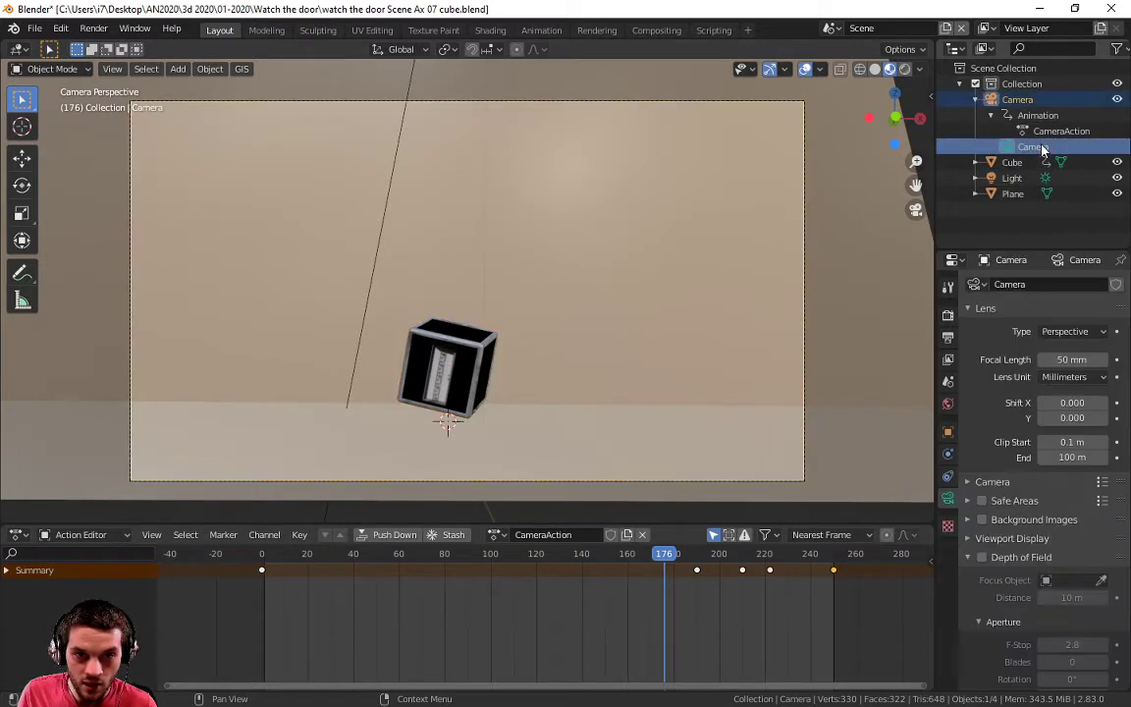
scroll(609, 260, down, 6)
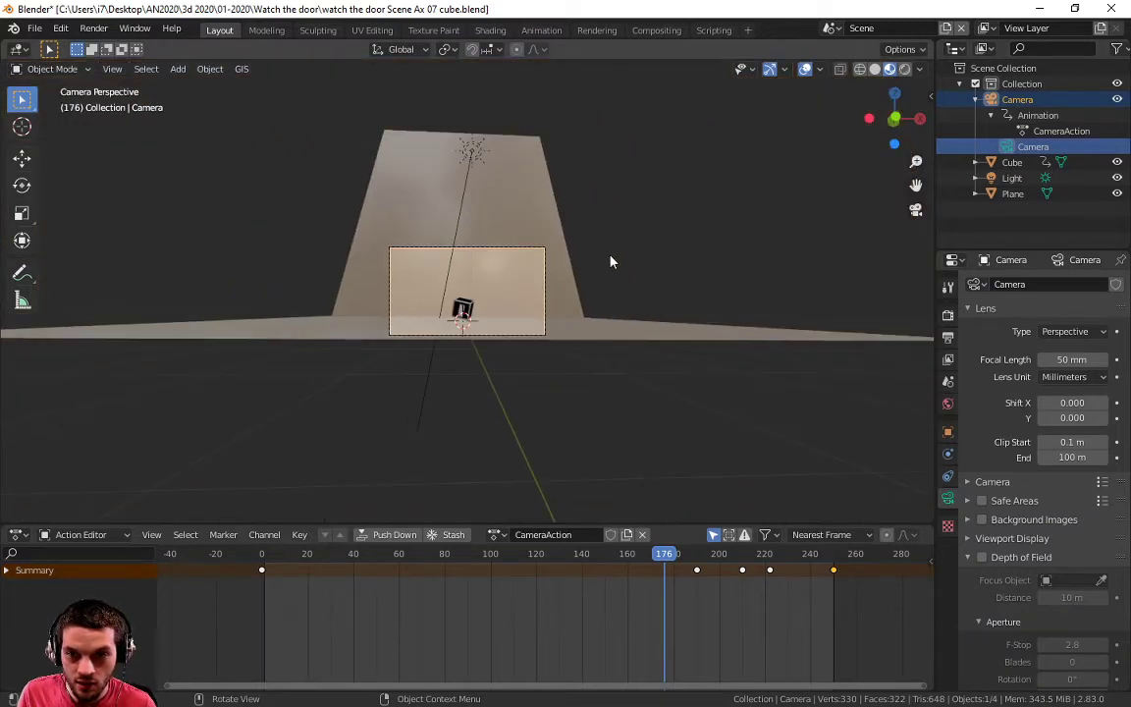
scroll(610, 261, up, 6)
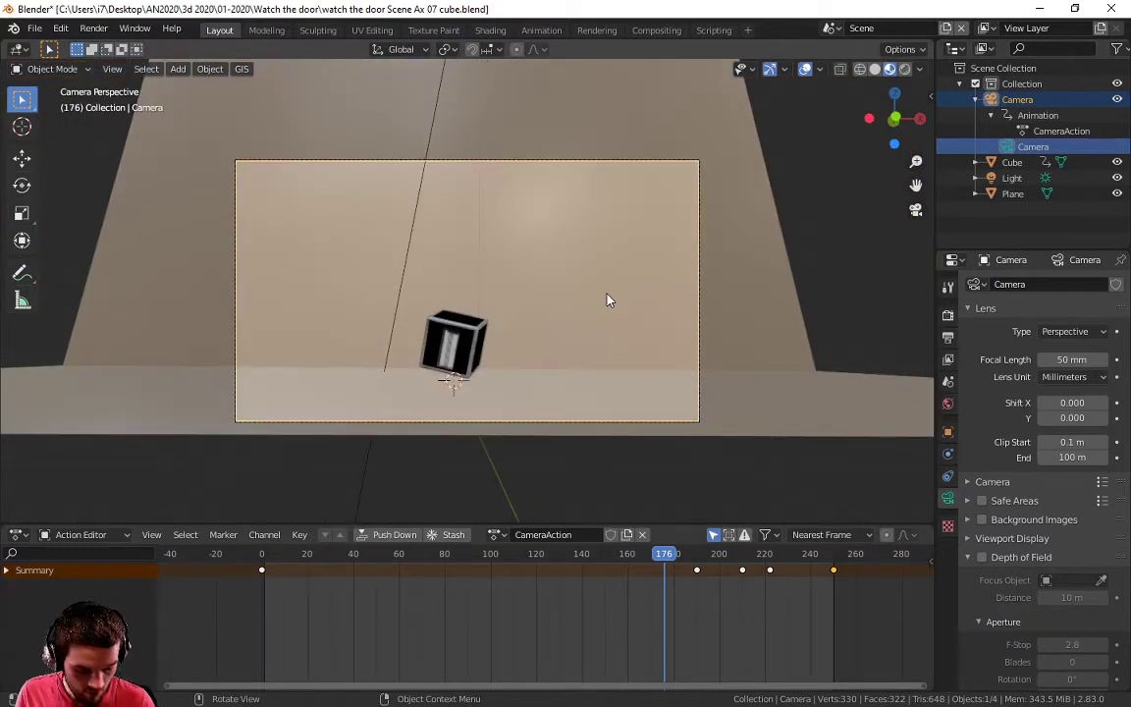
Switch to the Blender window with "watch the door B 020.blend" and go to frame 0.
click(1038, 10)
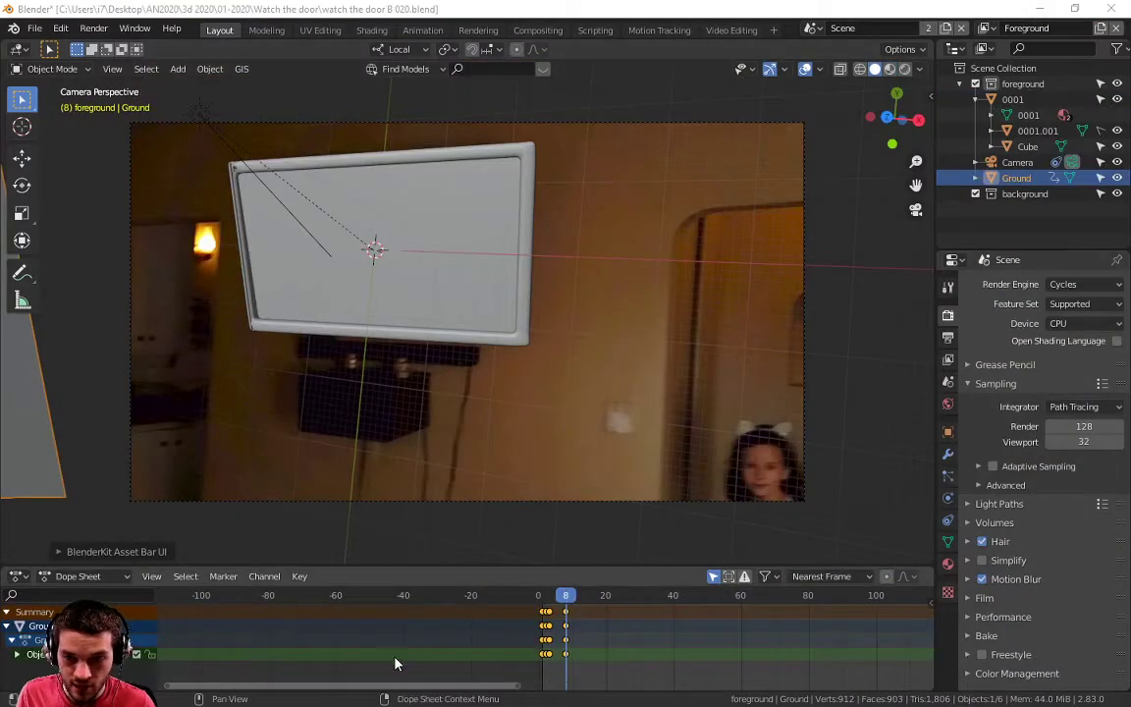
click(539, 597)
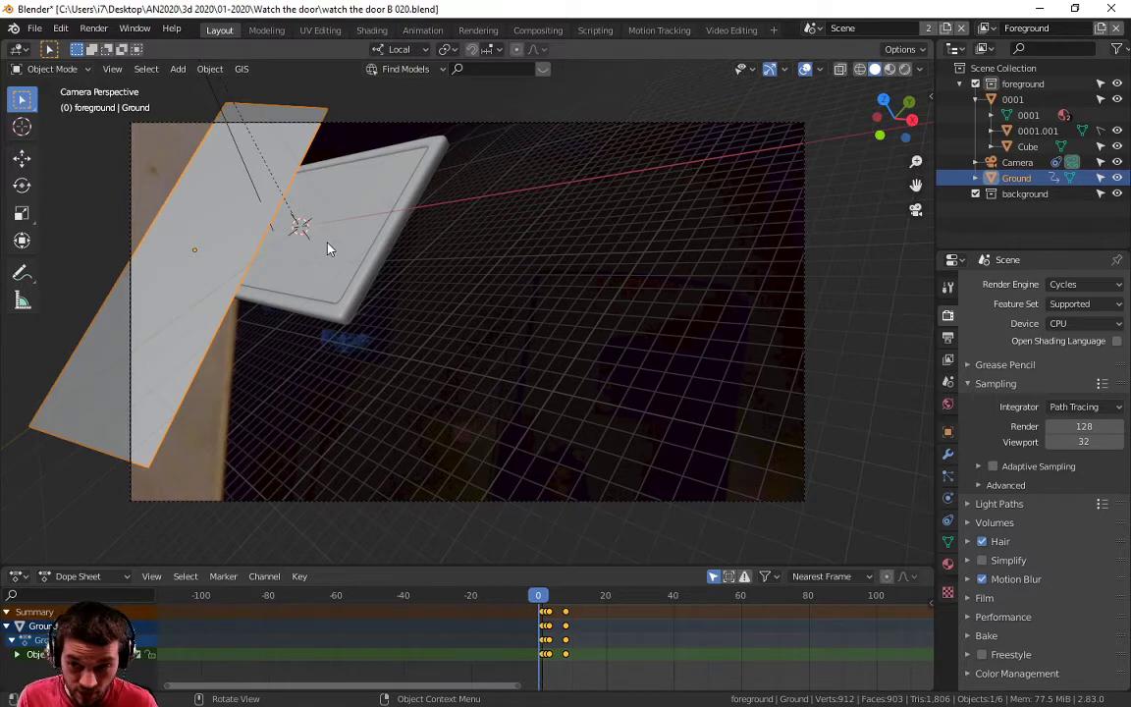
Hide the 0001 screen plane and the Ground plane in the viewport.
click(242, 258)
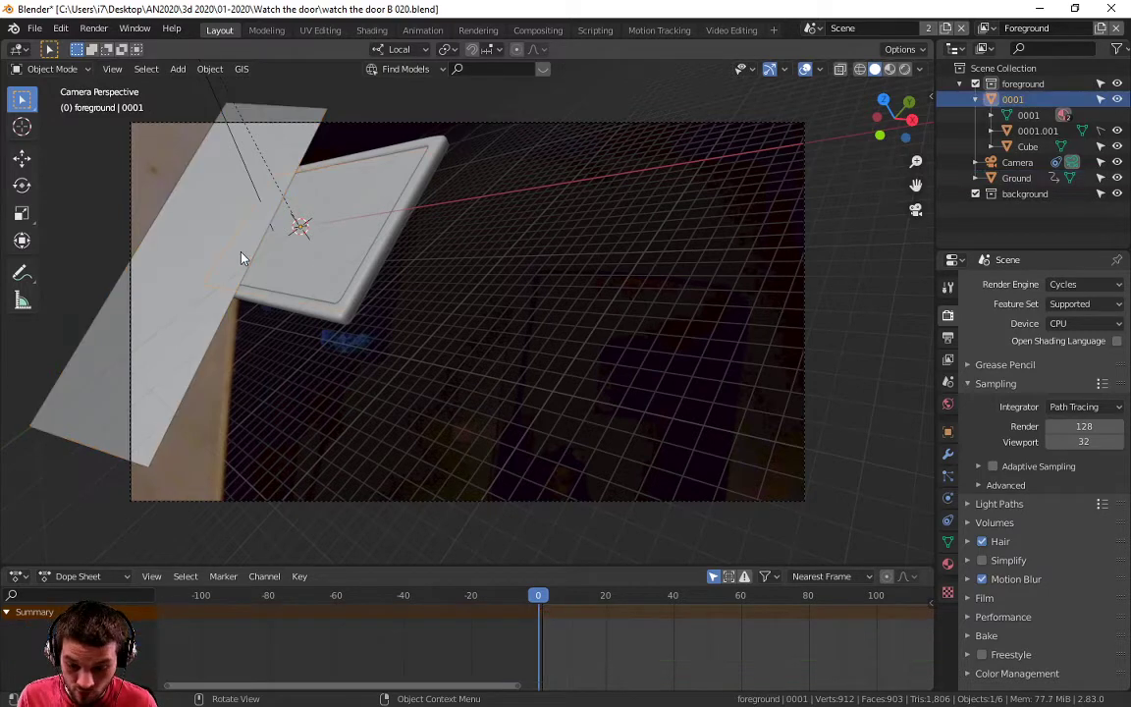
click(243, 258)
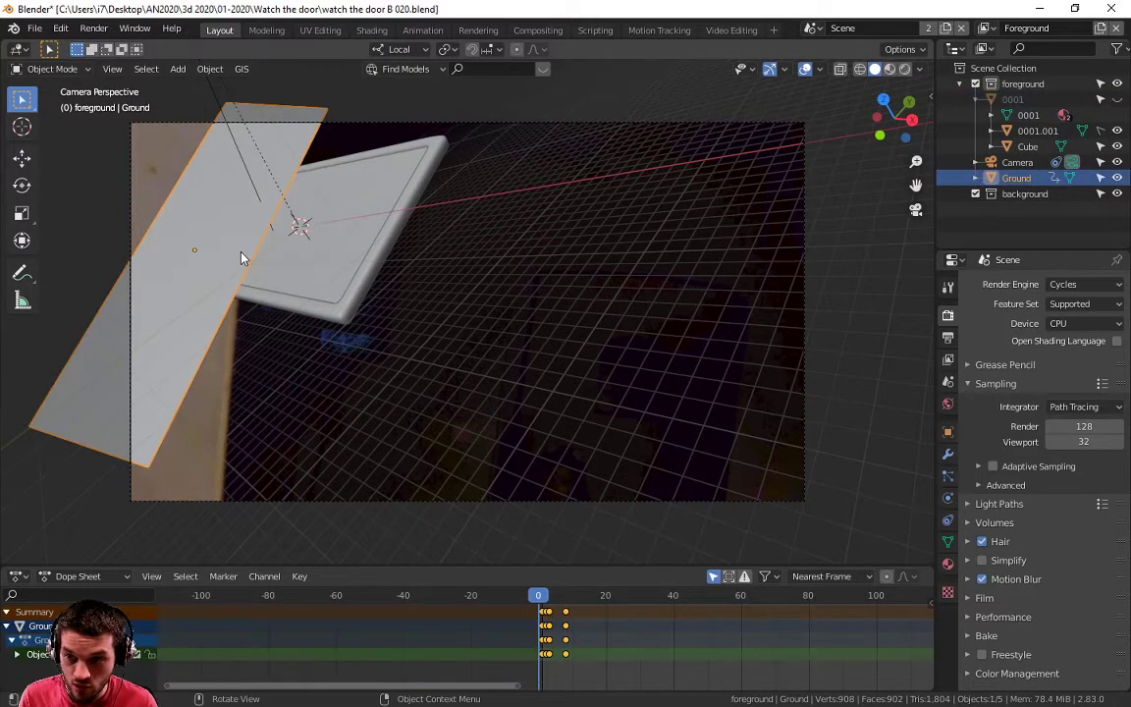
key(h)
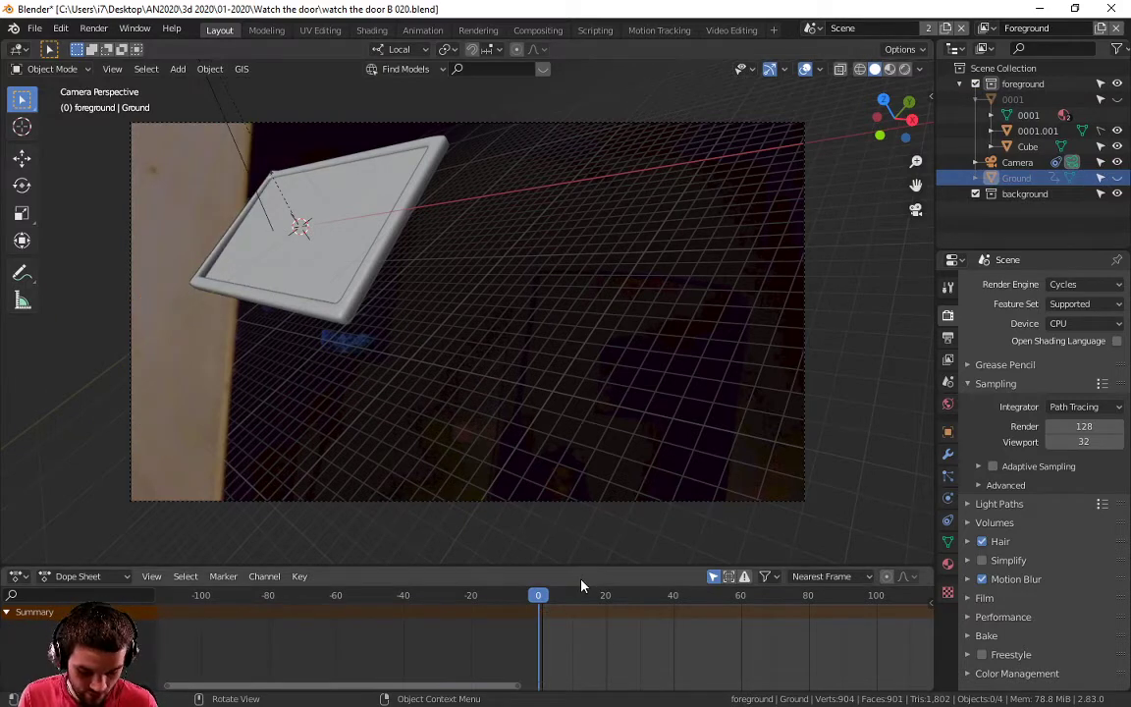
Compare the TV frame's position over the footage between frames 1 and 2, and unhide the 0001 and Ground planes.
key(Right)
key(Right)
key(Right)
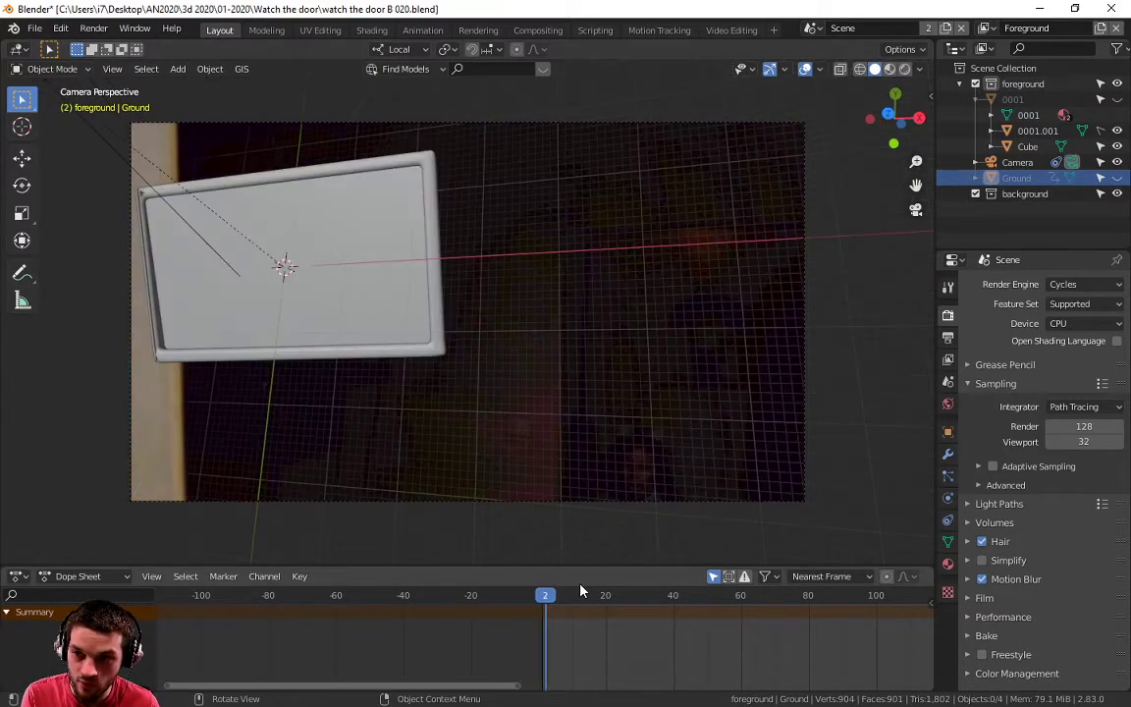
key(Left)
key(Left)
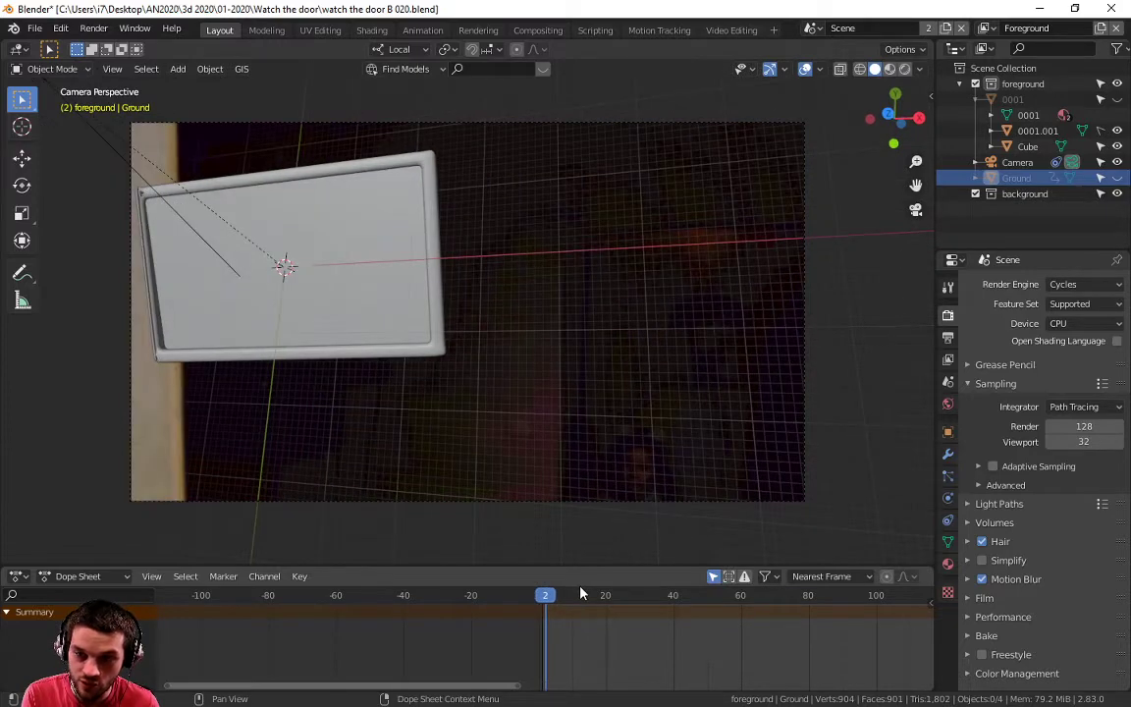
key(Right)
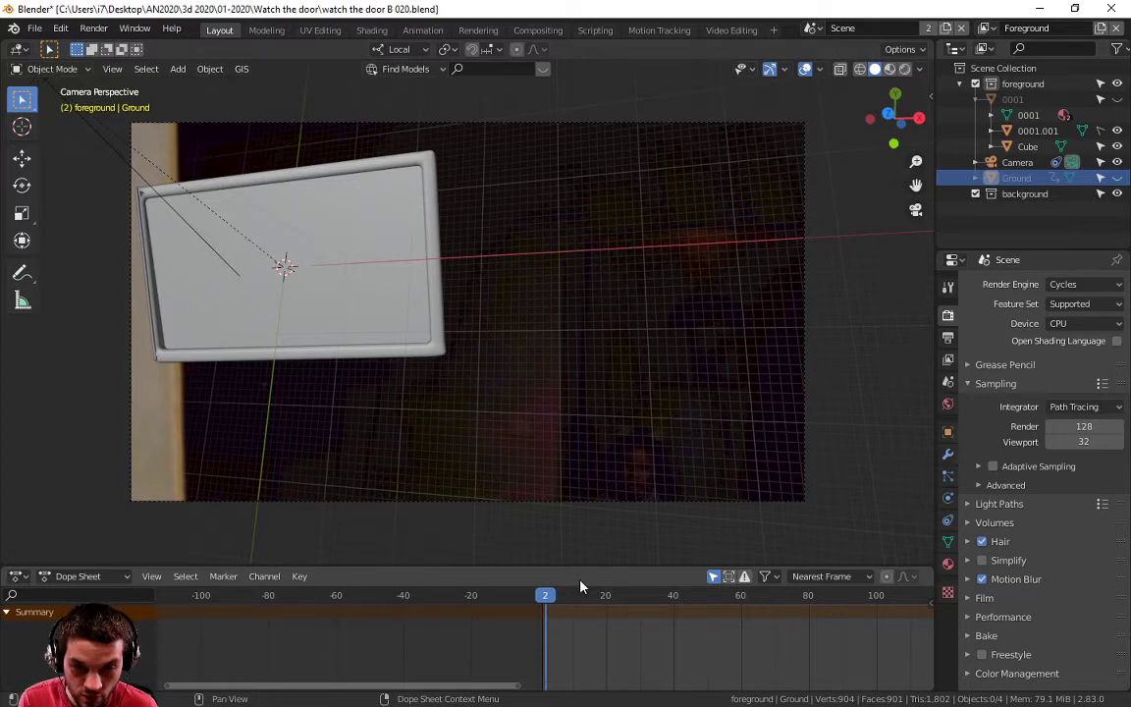
key(Left)
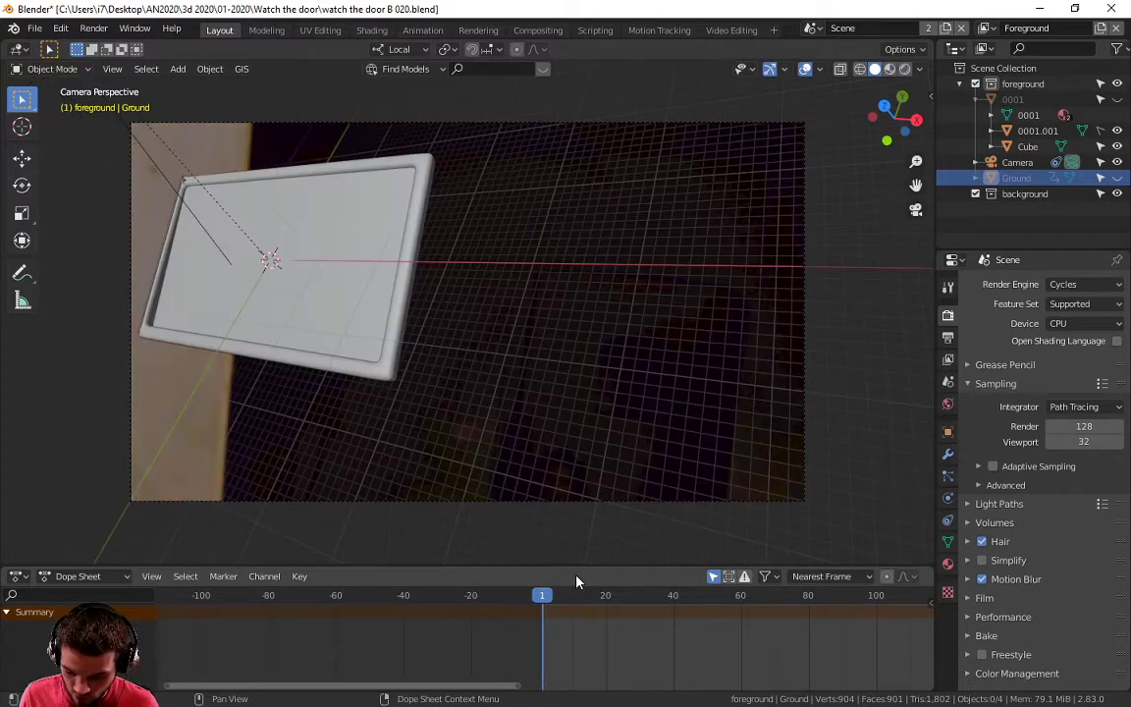
click(150, 244)
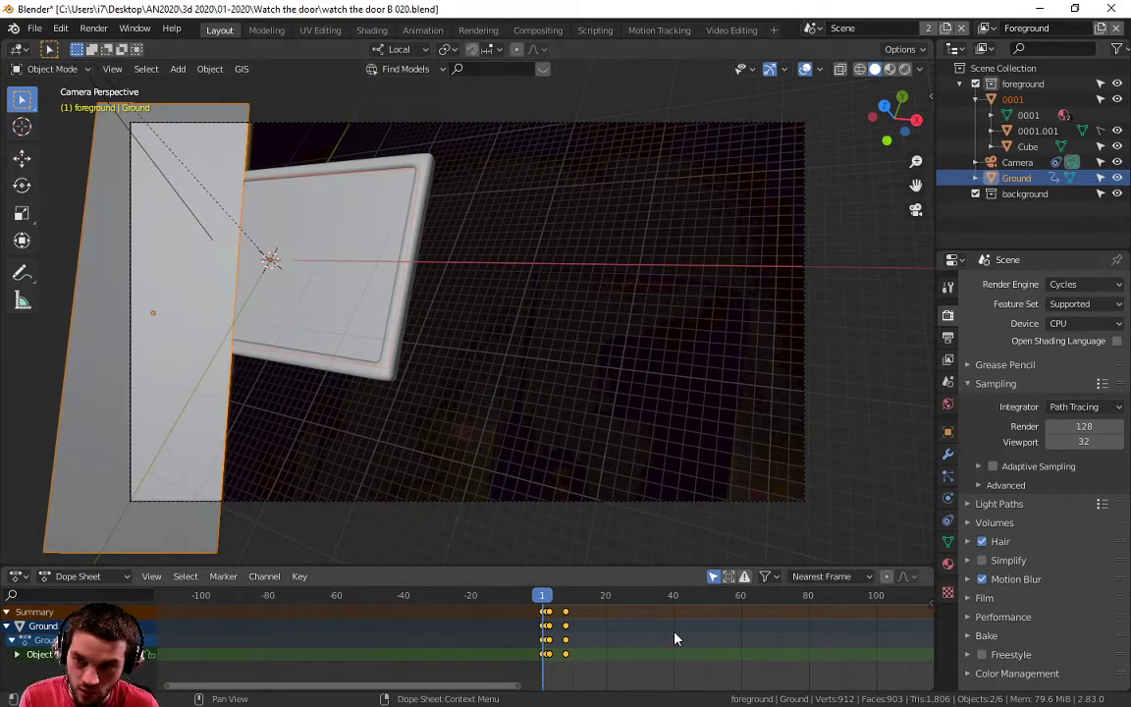
Show the viewport in Rendered shading and compare how the Ground plane covers the TV screen over the first frames.
click(889, 69)
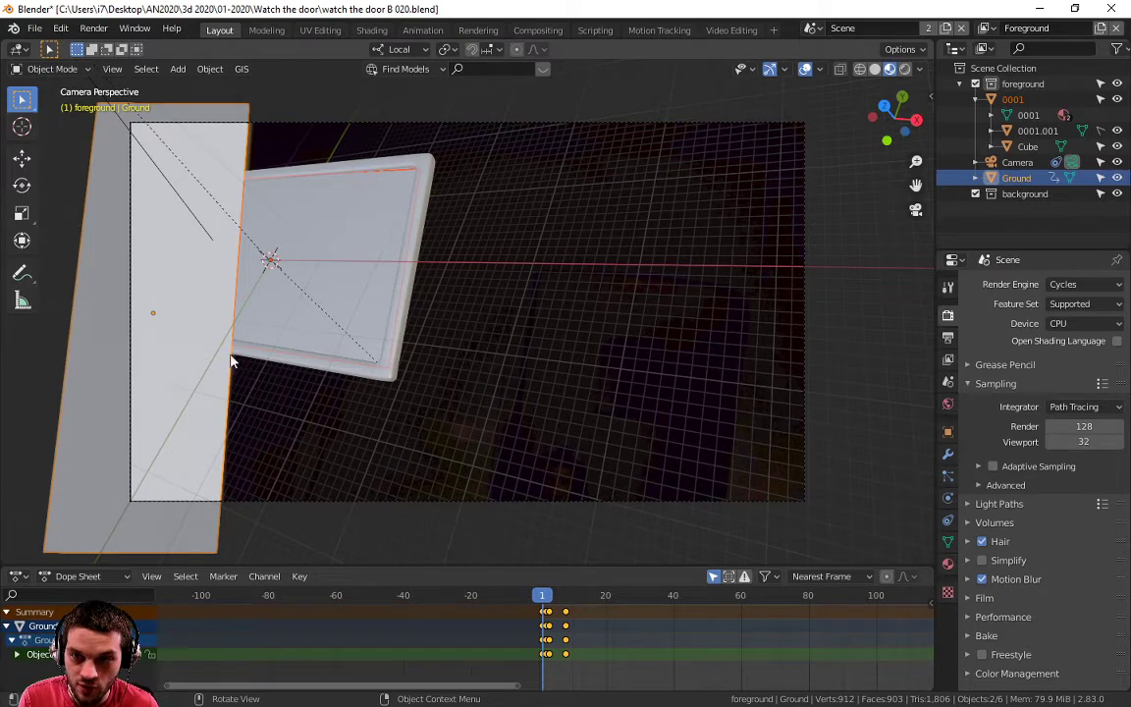
click(904, 69)
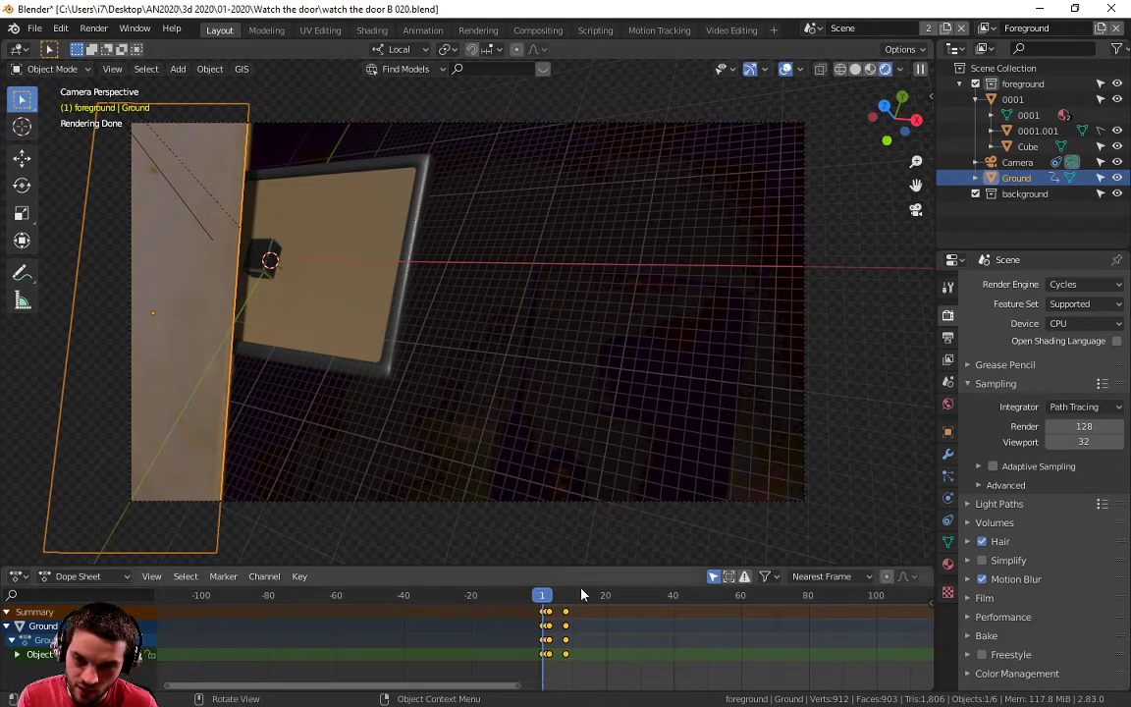
key(Right)
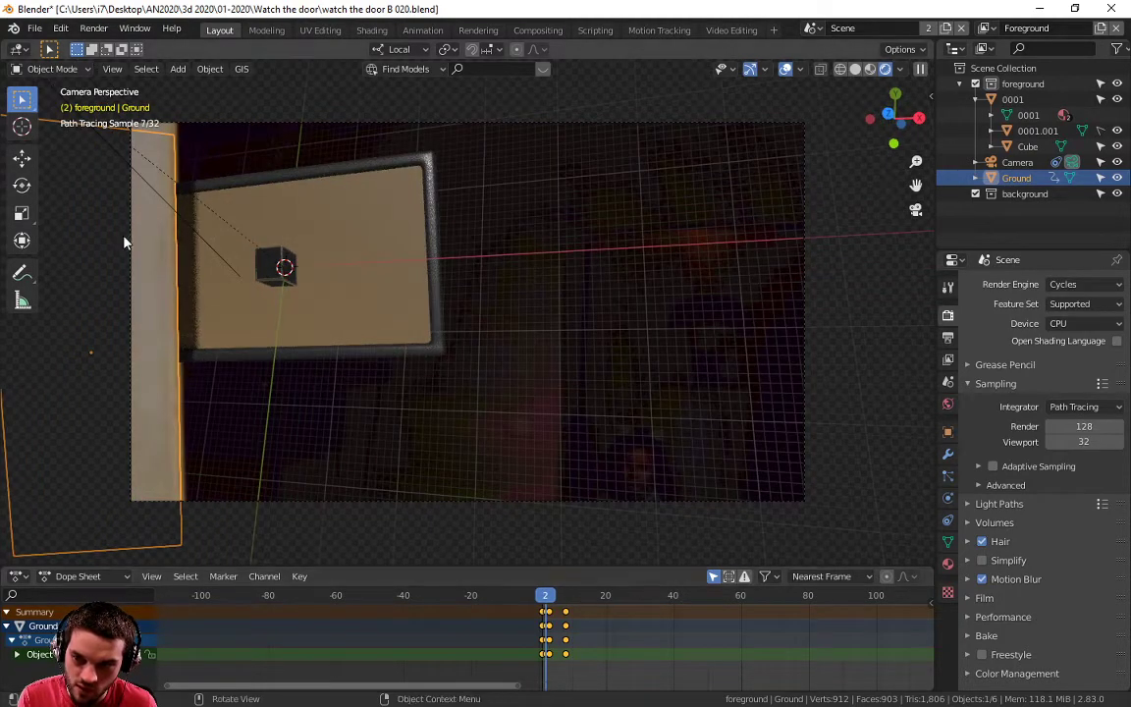
key(Right)
key(Right)
key(Left)
key(Left)
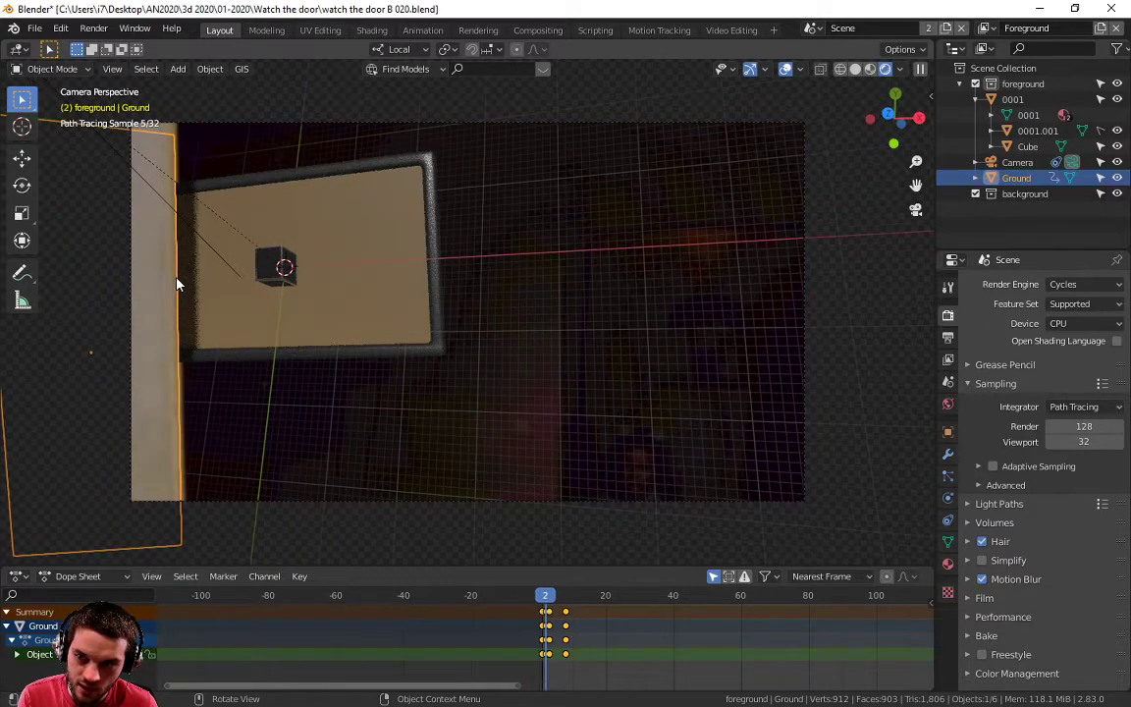
Step the rendered camera view forward to frame 9, checking the TV frame's tracking against the room footage.
key(Right)
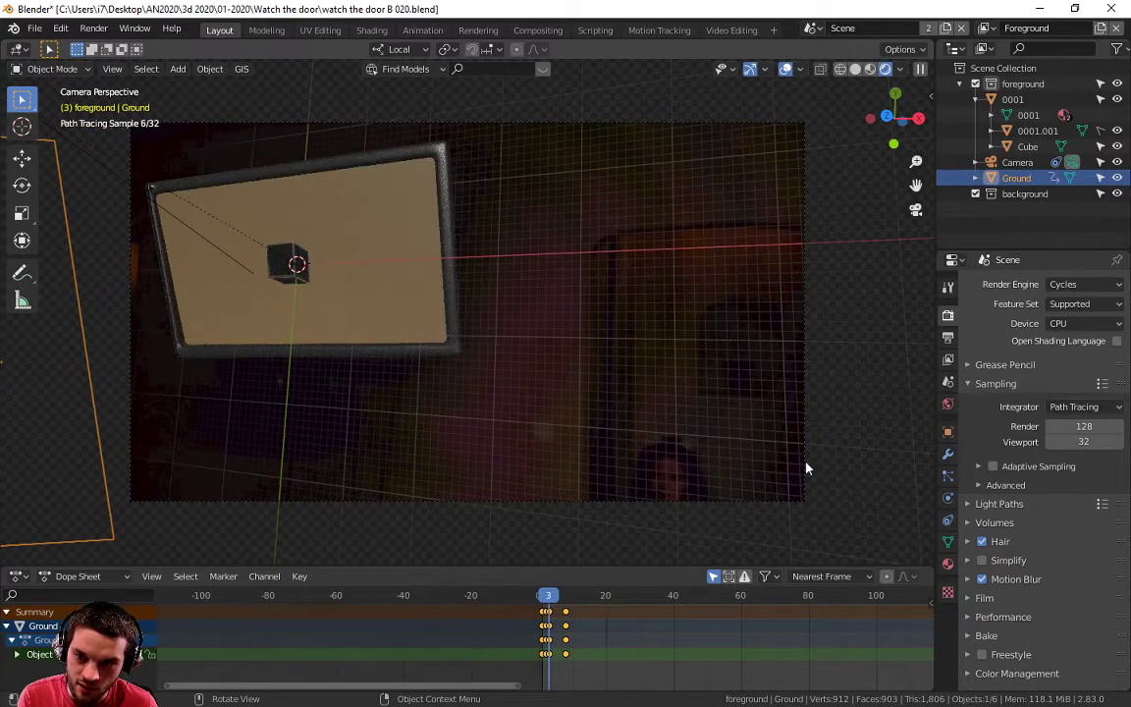
key(Right)
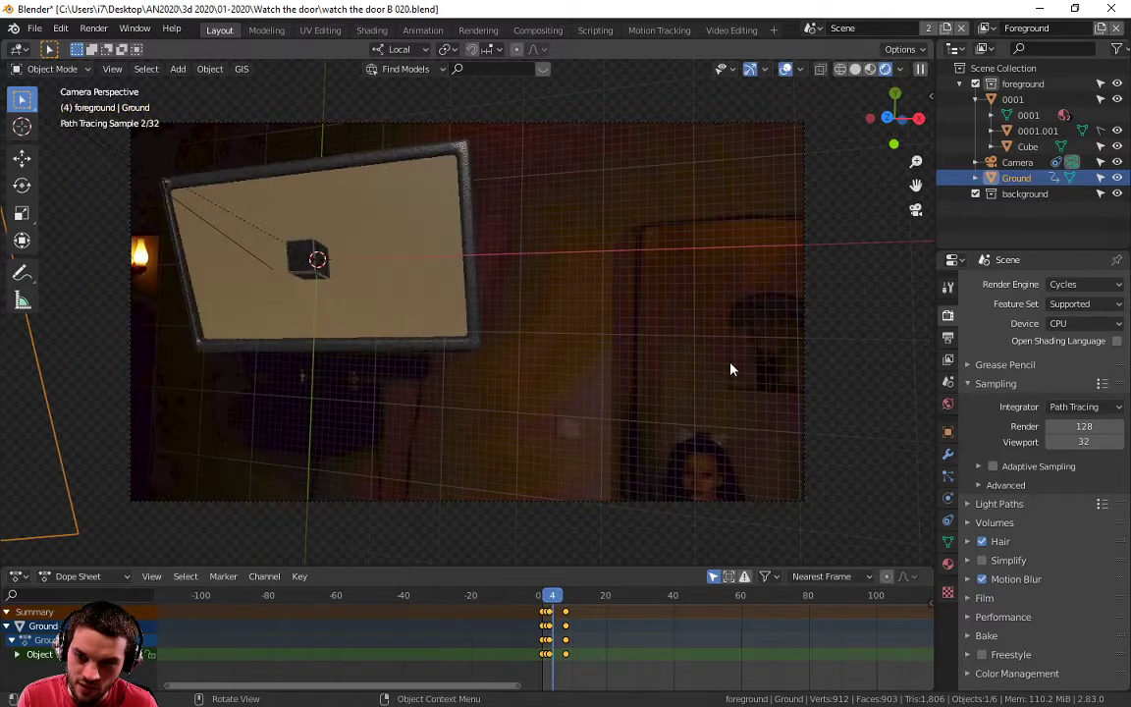
key(Right)
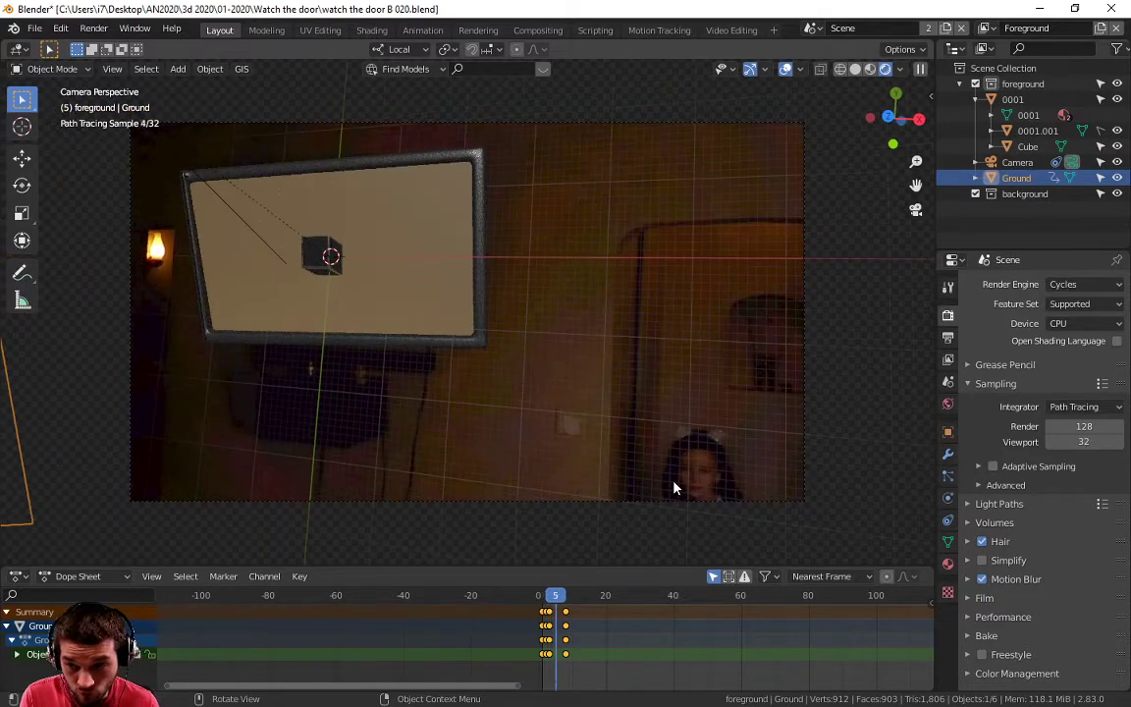
key(Right)
key(Right)
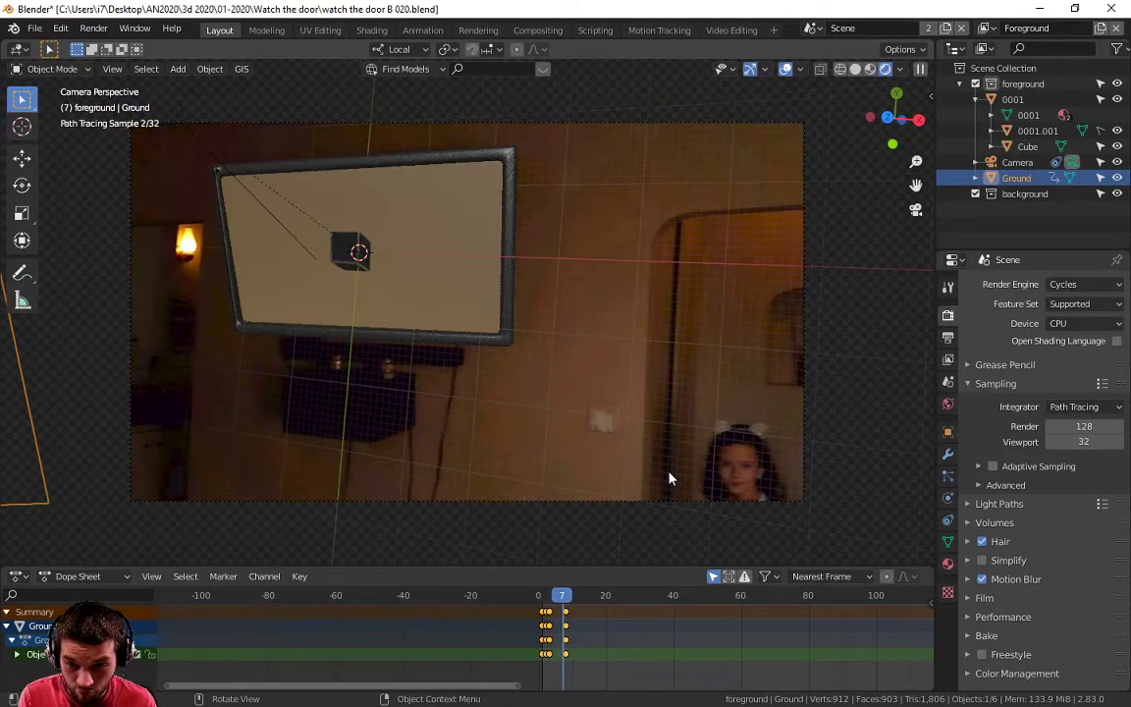
key(Right)
key(Right)
key(Right)
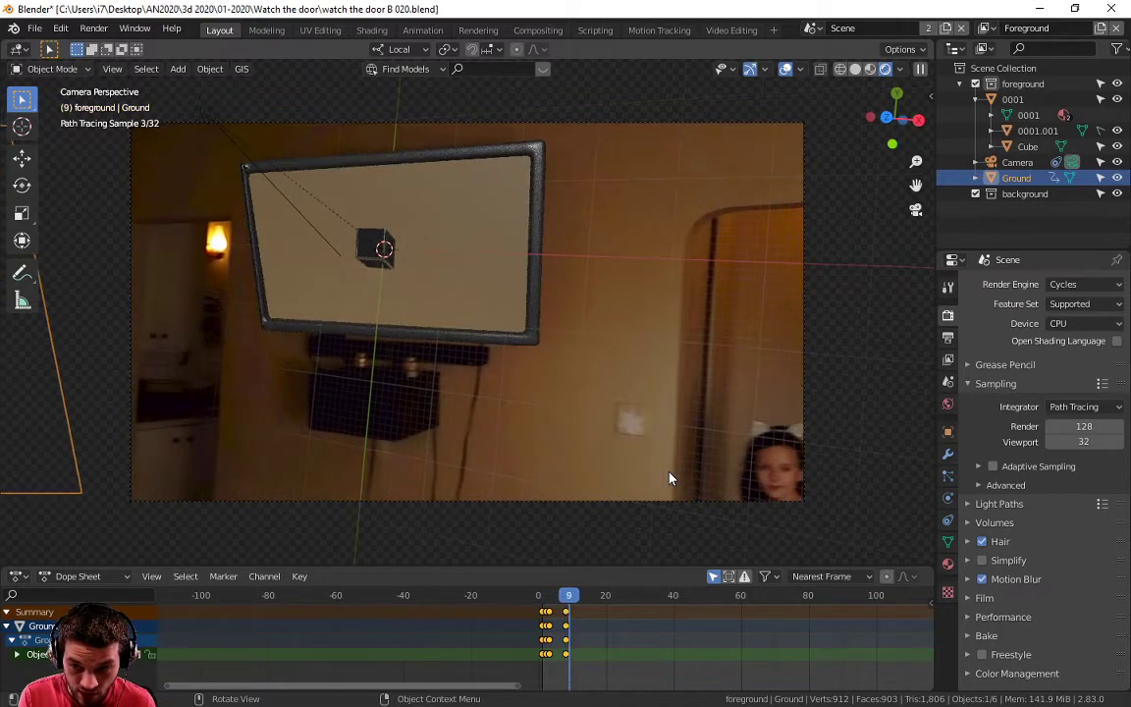
Step the rendered camera view forward to frame 13, comparing the TV frame with the room footage.
key(Right)
key(Right)
key(Right)
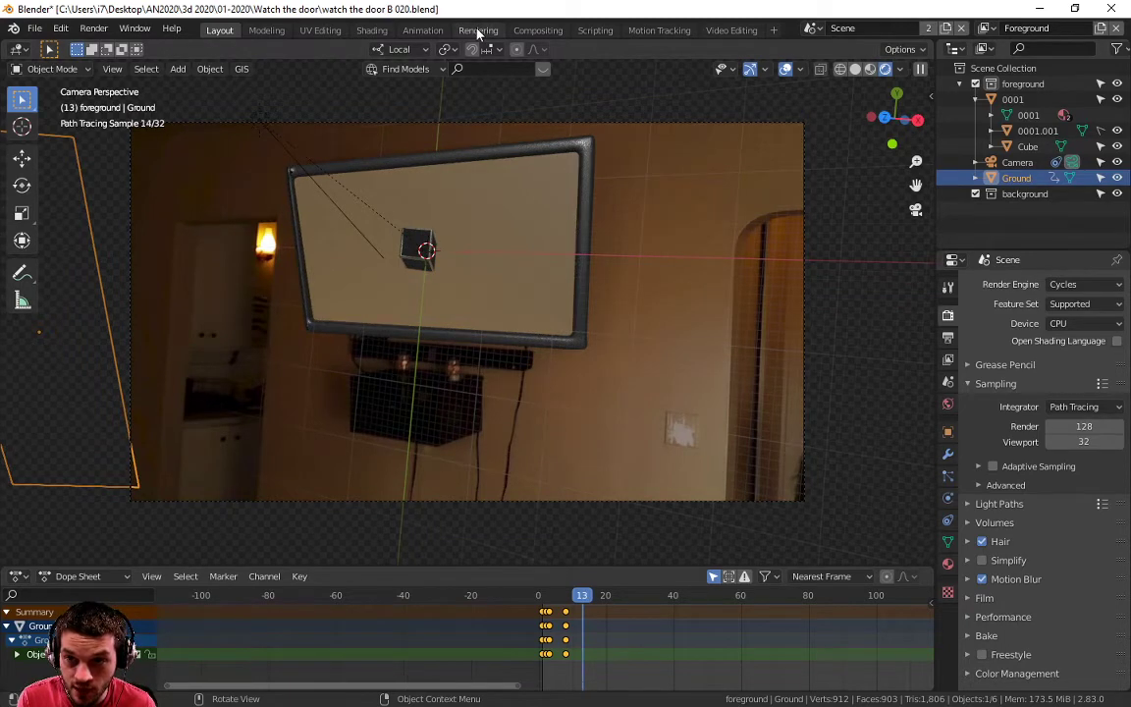
Add a new Motion Tracking workspace from the VFX workspace templates.
click(774, 29)
mouse_move(721, 106)
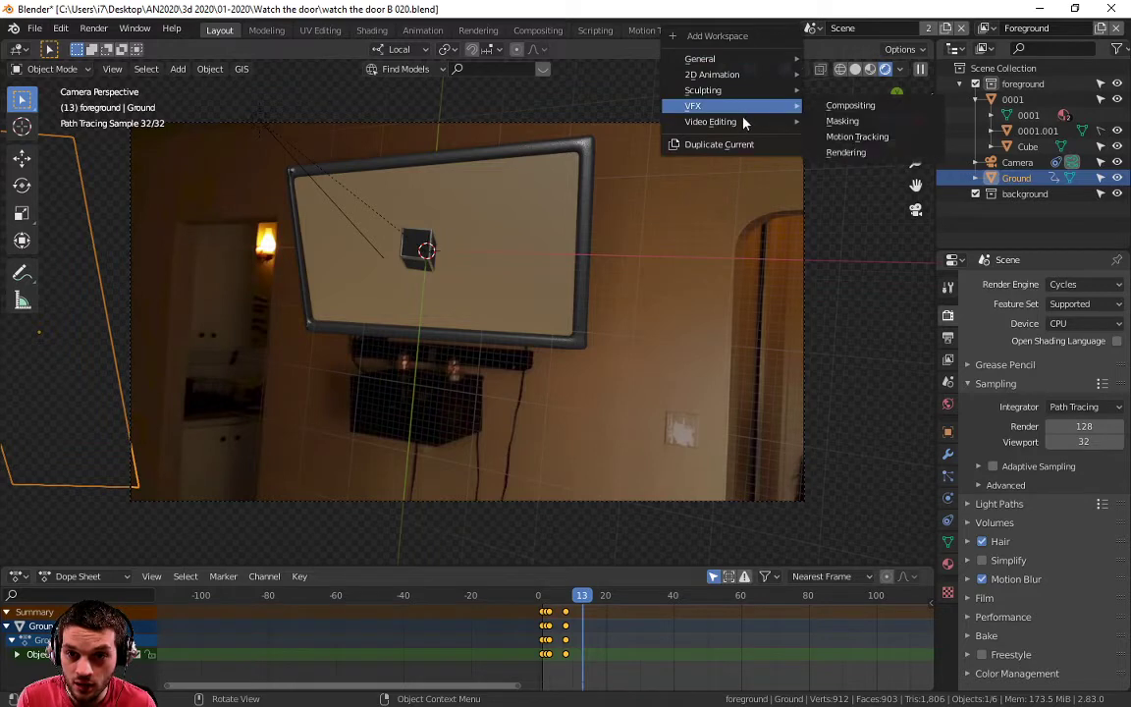
click(856, 136)
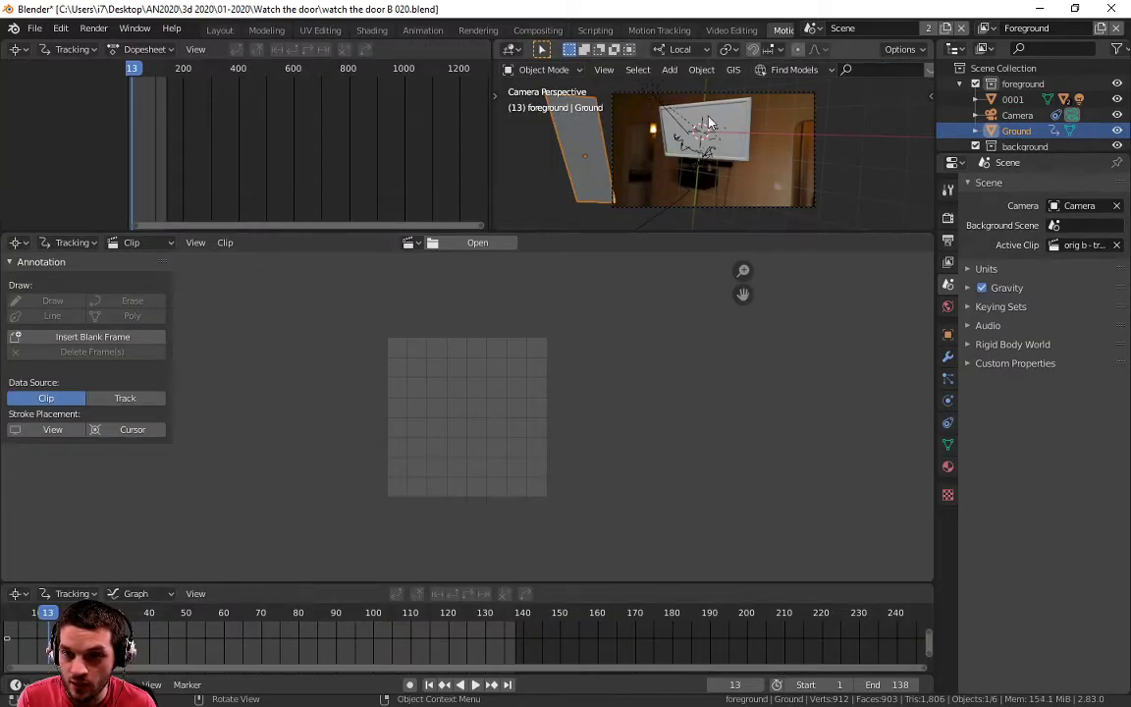
Load the orig b - final000.png clip into the clip editor and replace it with orig b - tracking-000.png.
click(409, 245)
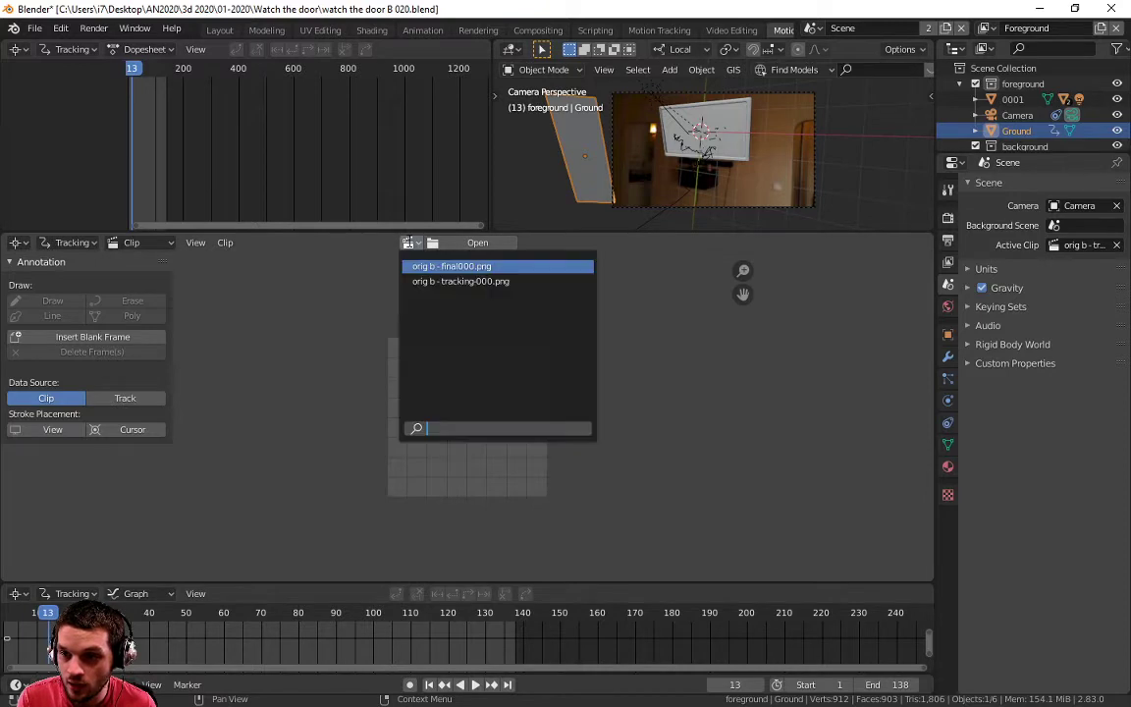
click(437, 267)
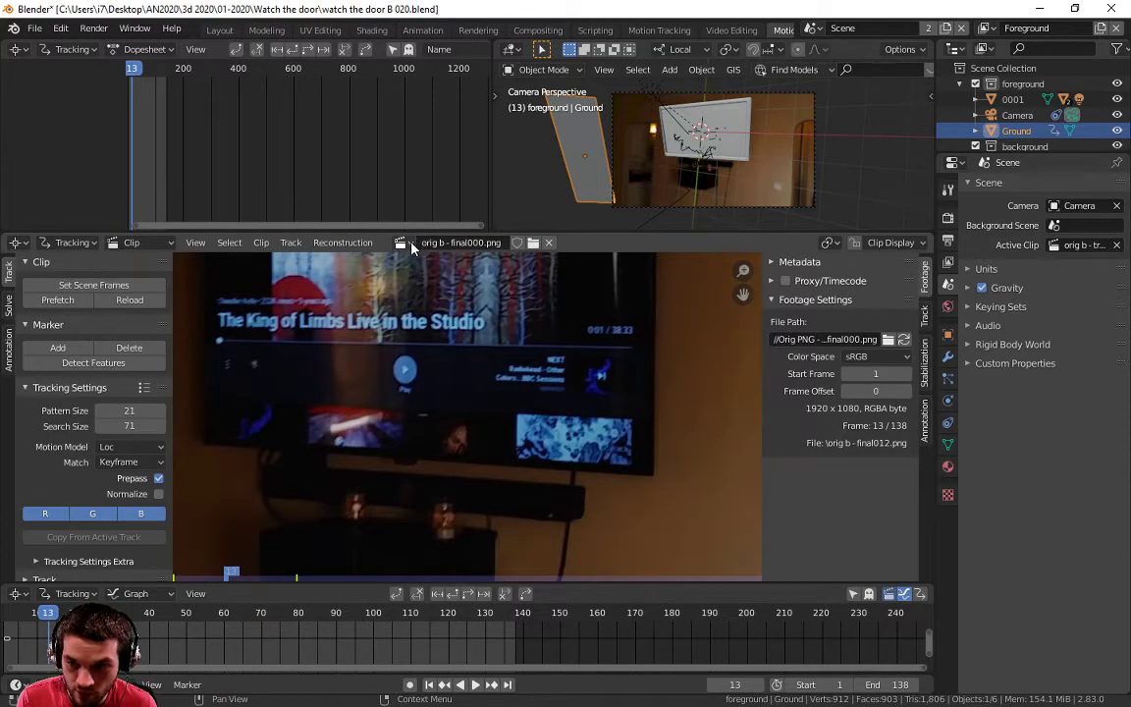
click(404, 243)
click(428, 282)
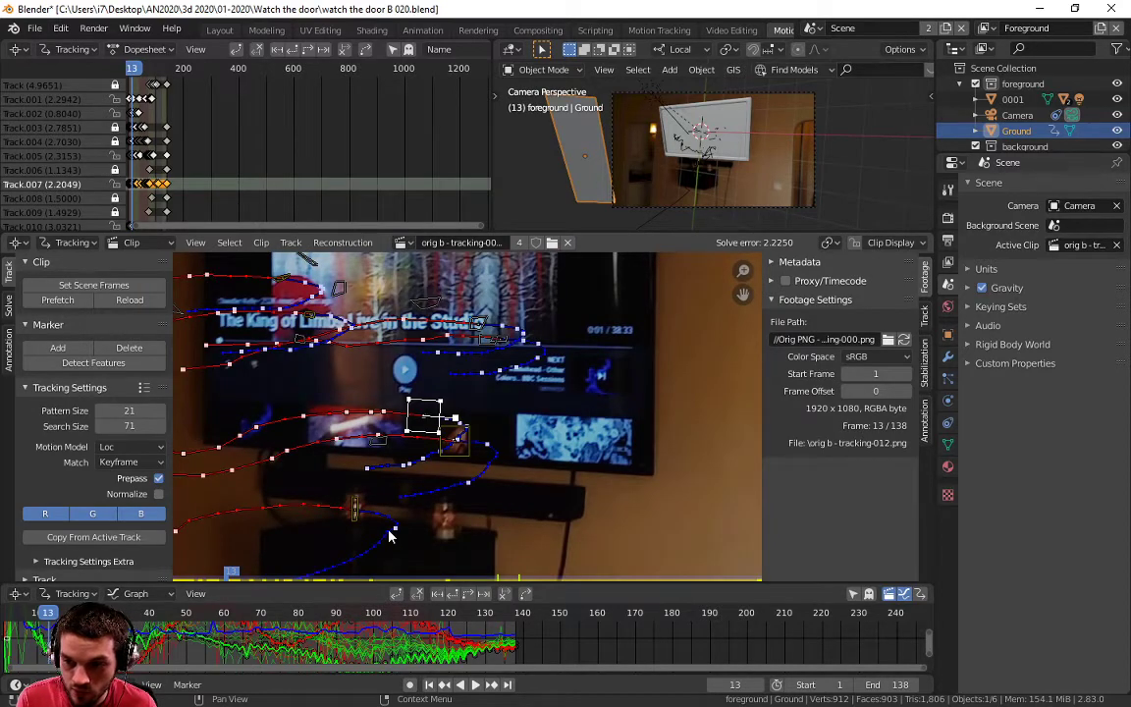
key(Home)
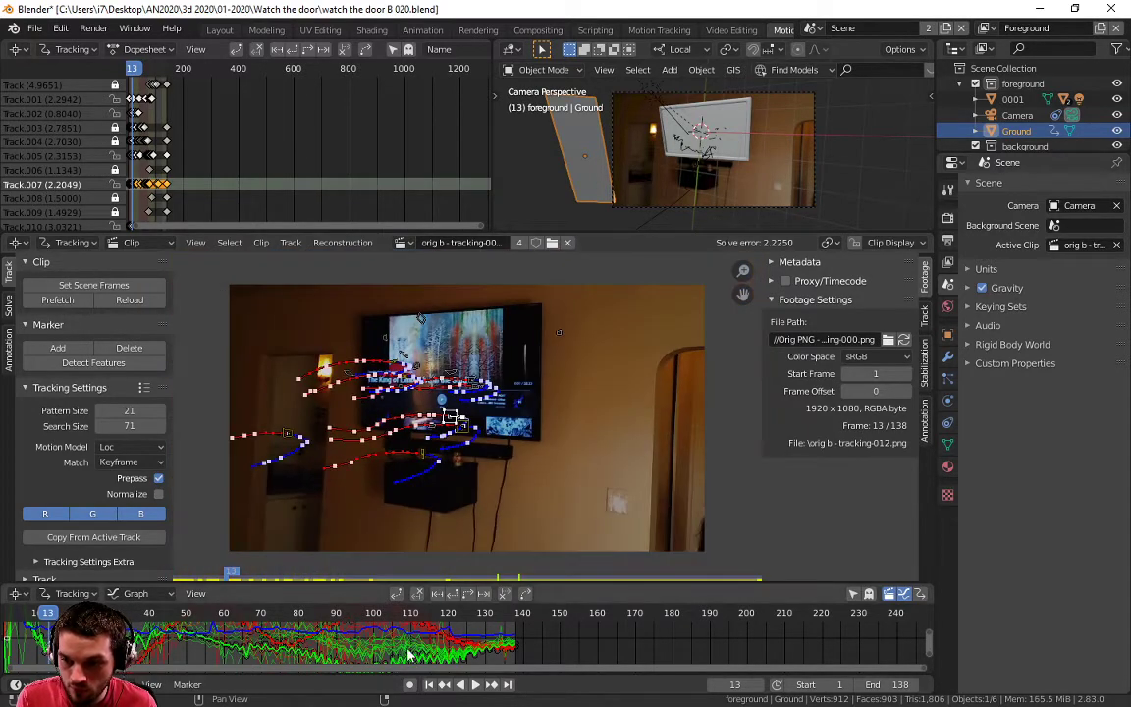
Scrub the tracked clip from frame 2 through frames 9, 69 and 91, comparing the markers with the TV frame in the camera view.
drag(49, 615, 9, 616)
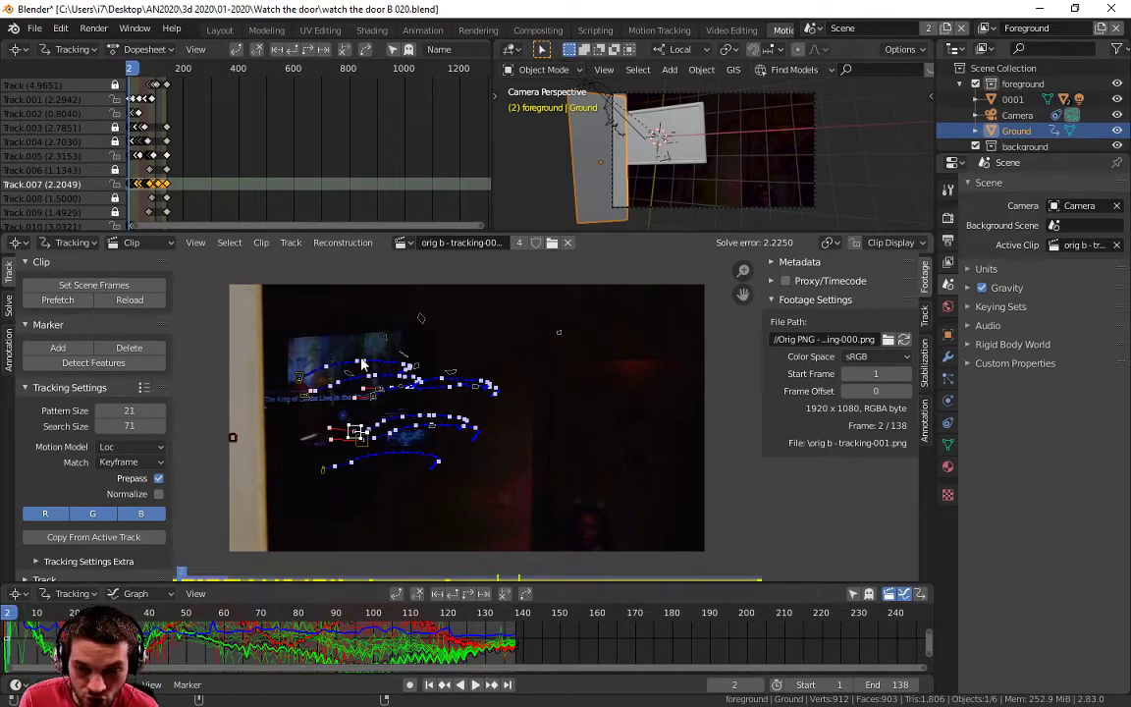
click(35, 614)
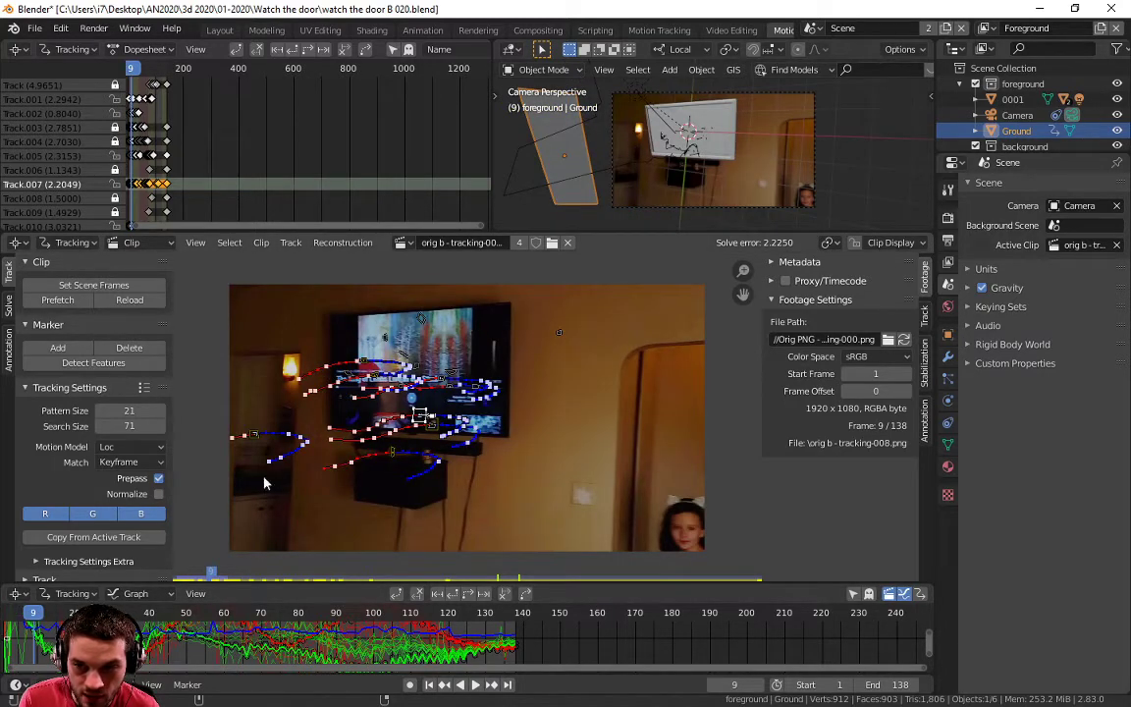
drag(55, 612, 257, 605)
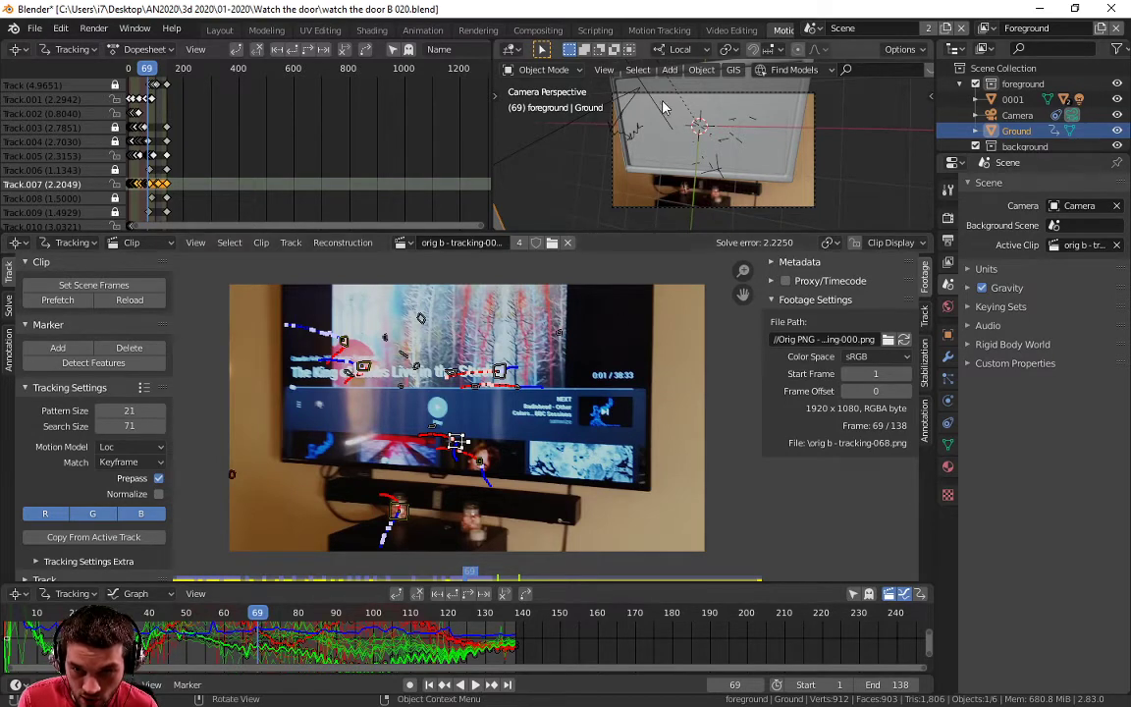
scroll(730, 148, down, 1)
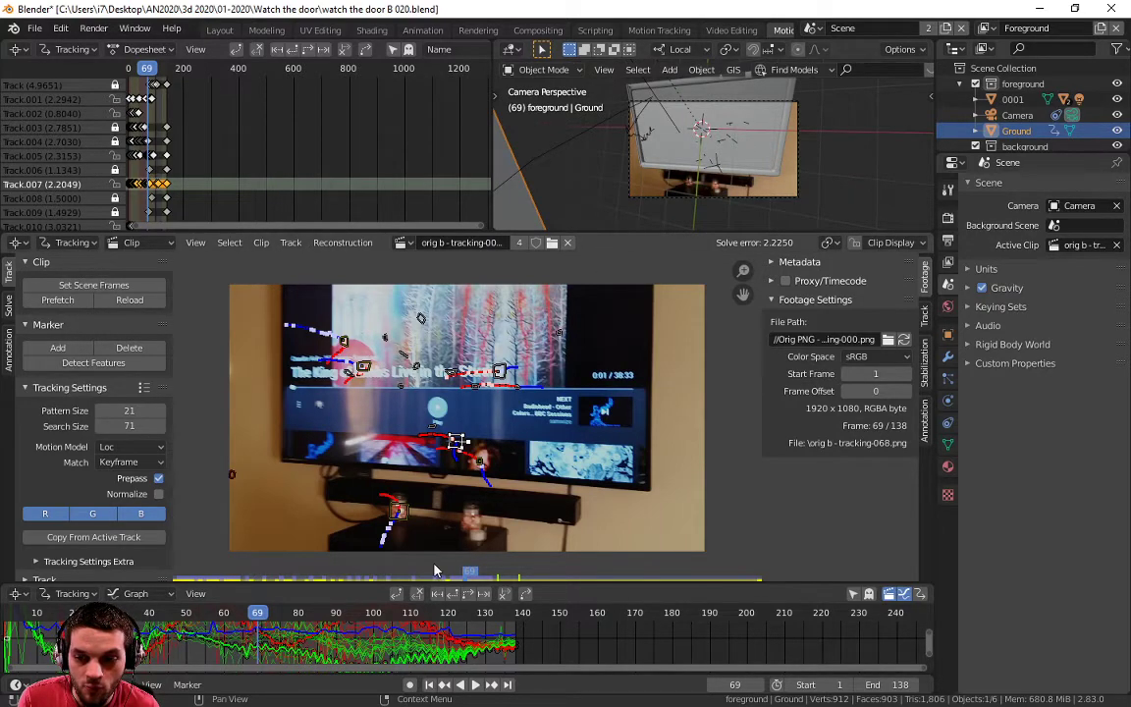
drag(280, 610, 342, 610)
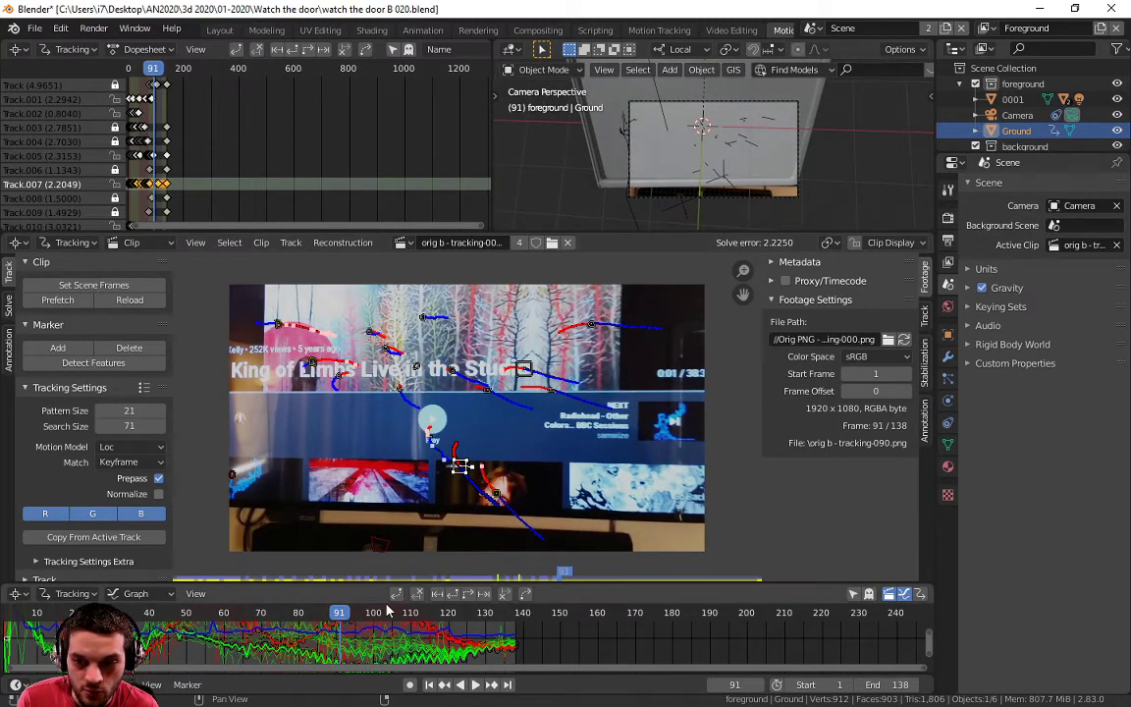
click(423, 613)
Scrub the clip again from frame 27 to frame 111, examining how the markers follow the TV screen.
drag(32, 612, 101, 613)
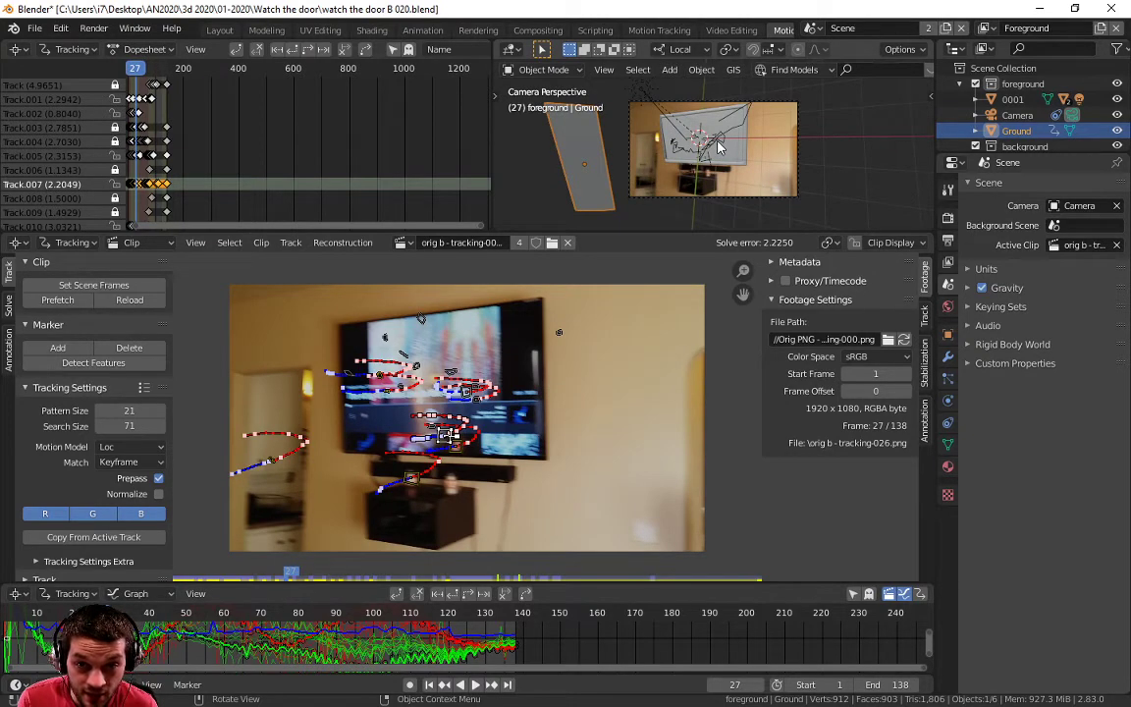
drag(153, 614, 376, 576)
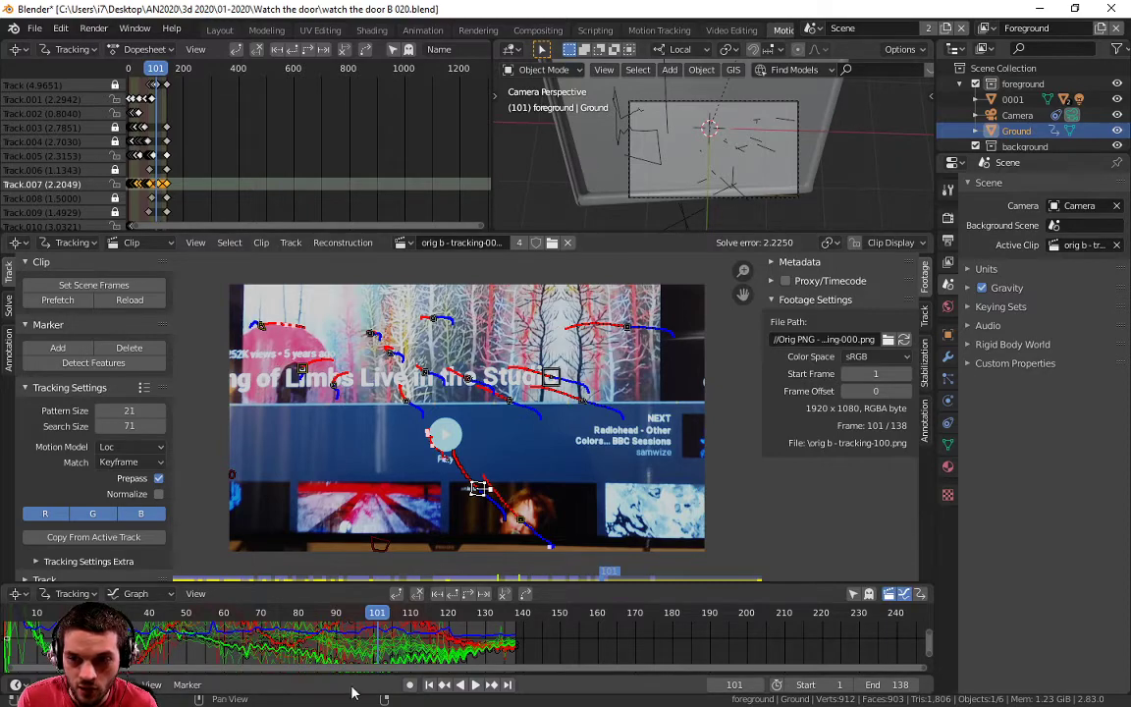
click(295, 612)
drag(246, 623, 415, 613)
Return to the Layout workspace and compare the rendered TV frame and cube at frames 111 and 54.
click(218, 32)
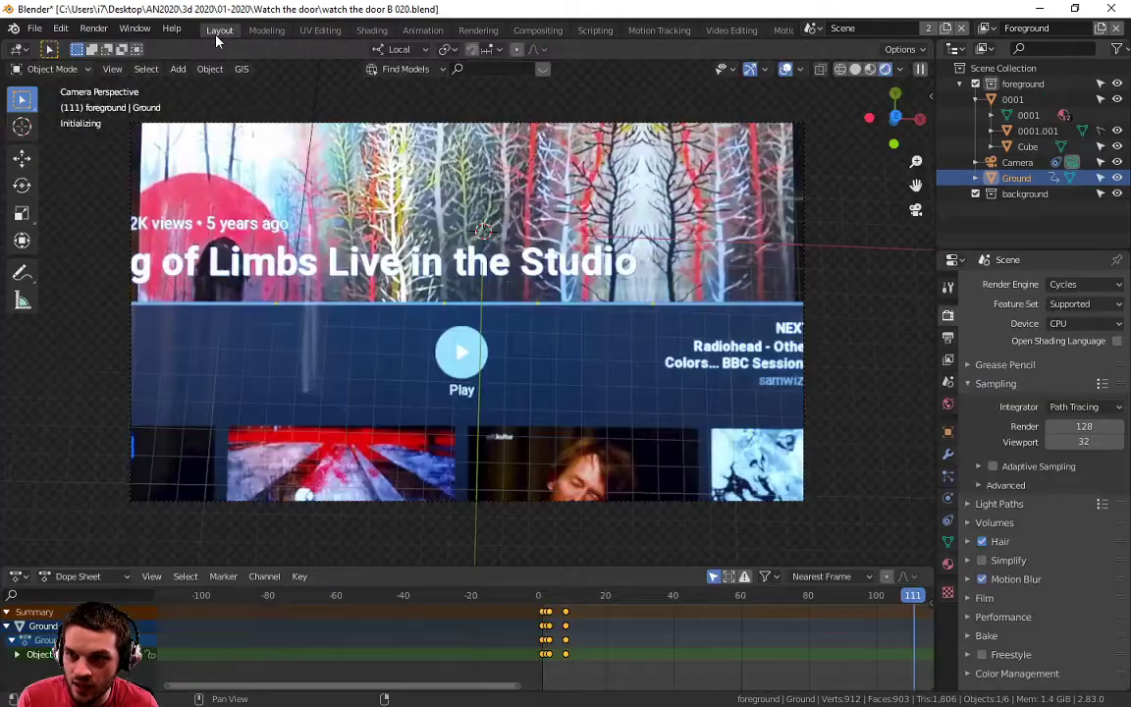
scroll(530, 471, down, 4)
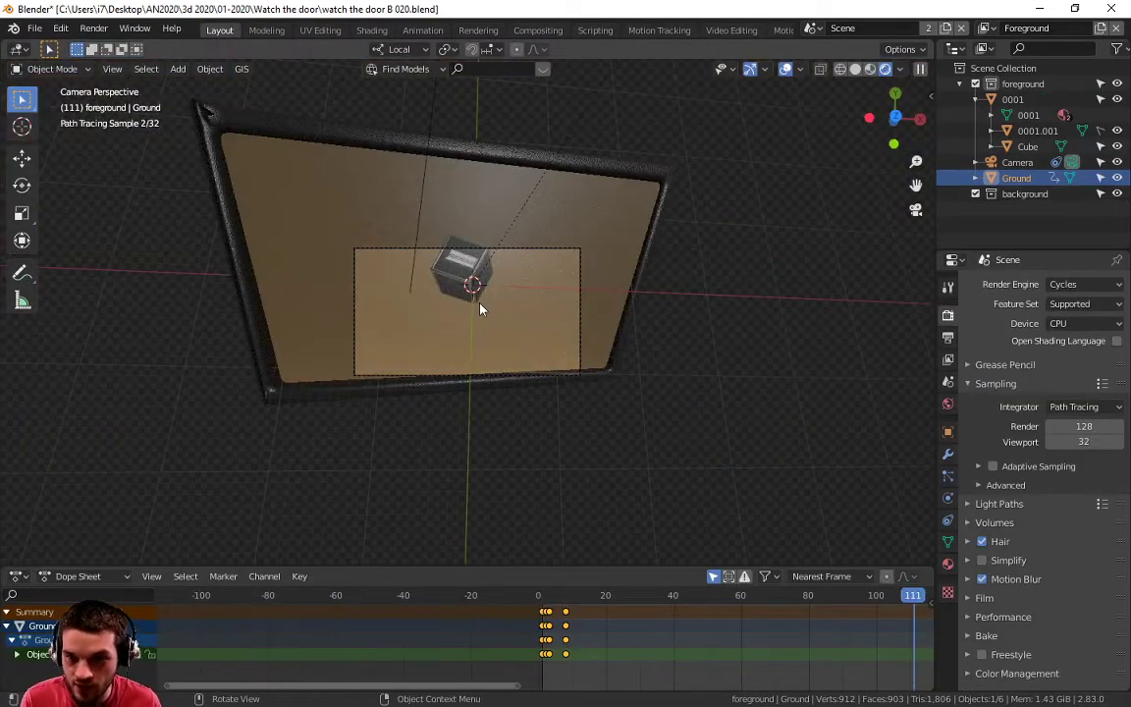
scroll(581, 297, up, 5)
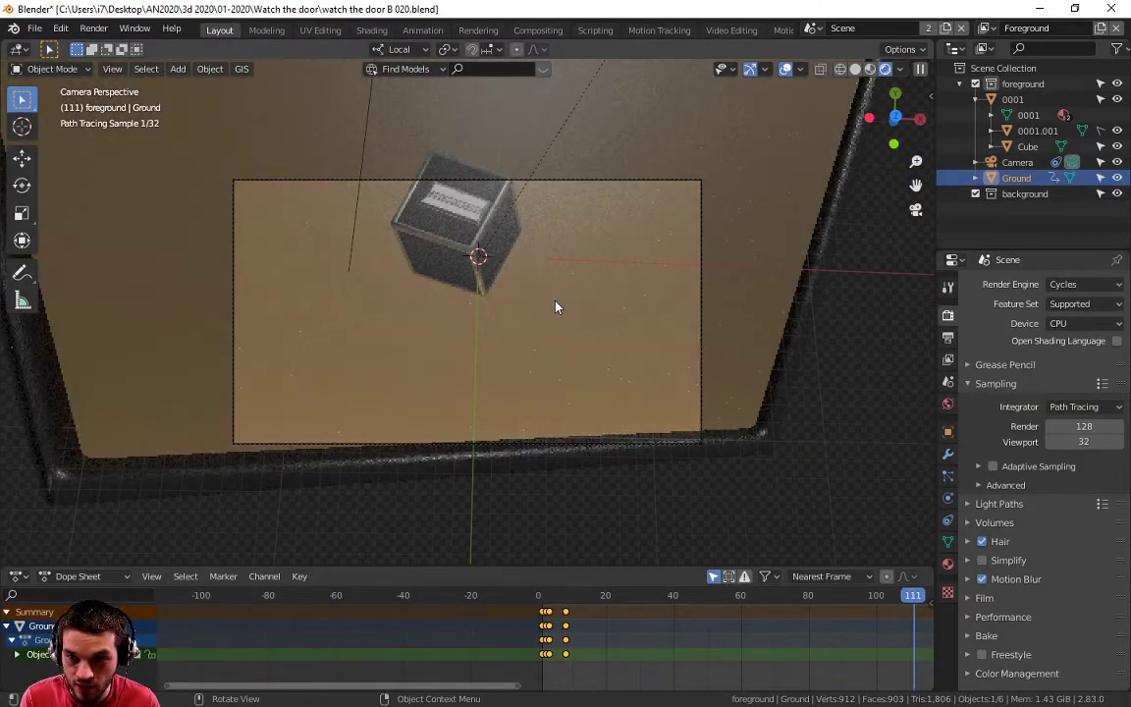
click(815, 596)
drag(815, 596, 721, 609)
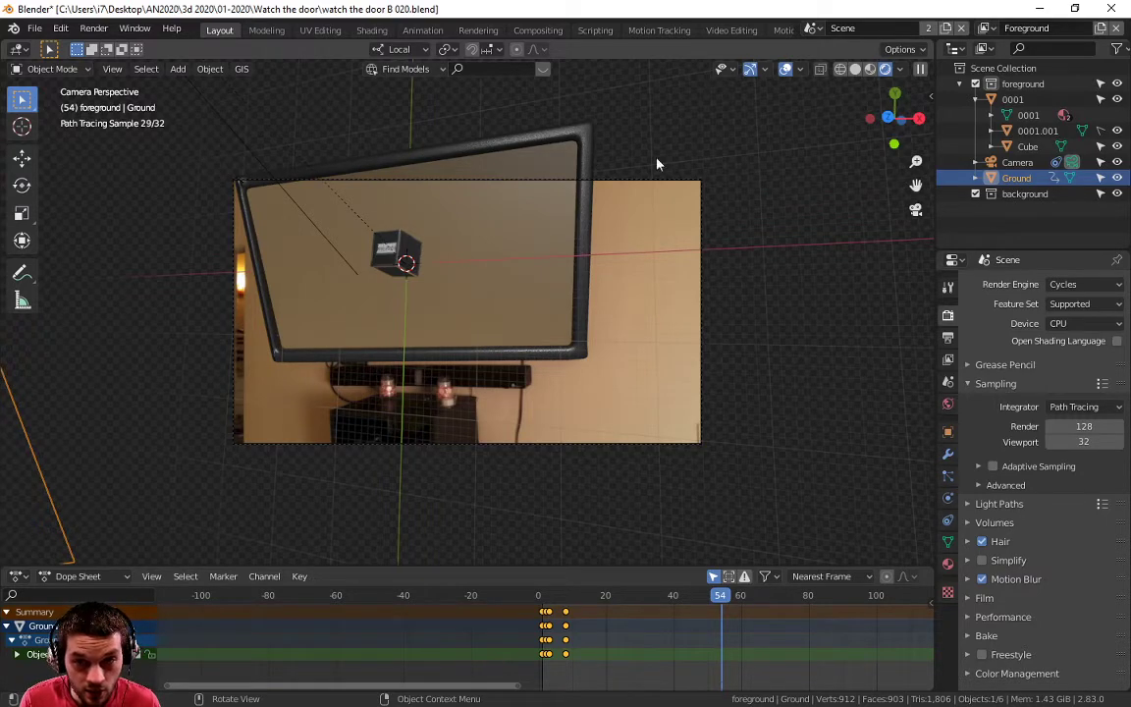
Open the existing Motion Tracking workspace and examine the markers on the TV footage at frame 54.
click(665, 31)
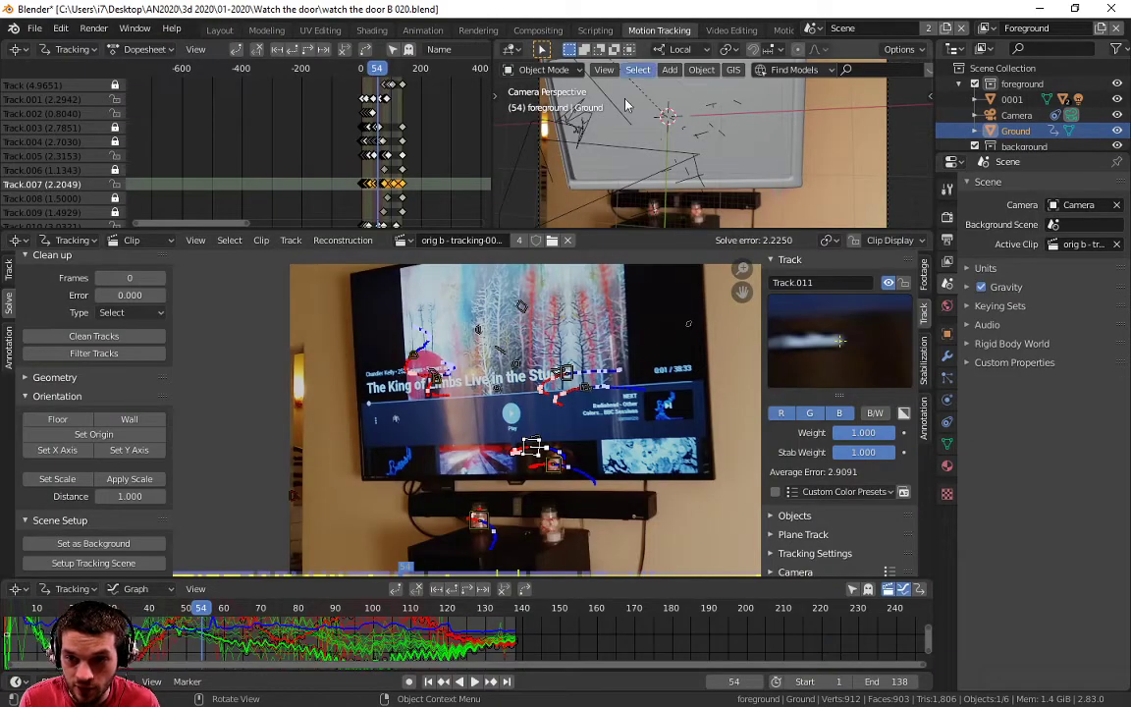
scroll(490, 404, down, 2)
scroll(492, 397, up, 3)
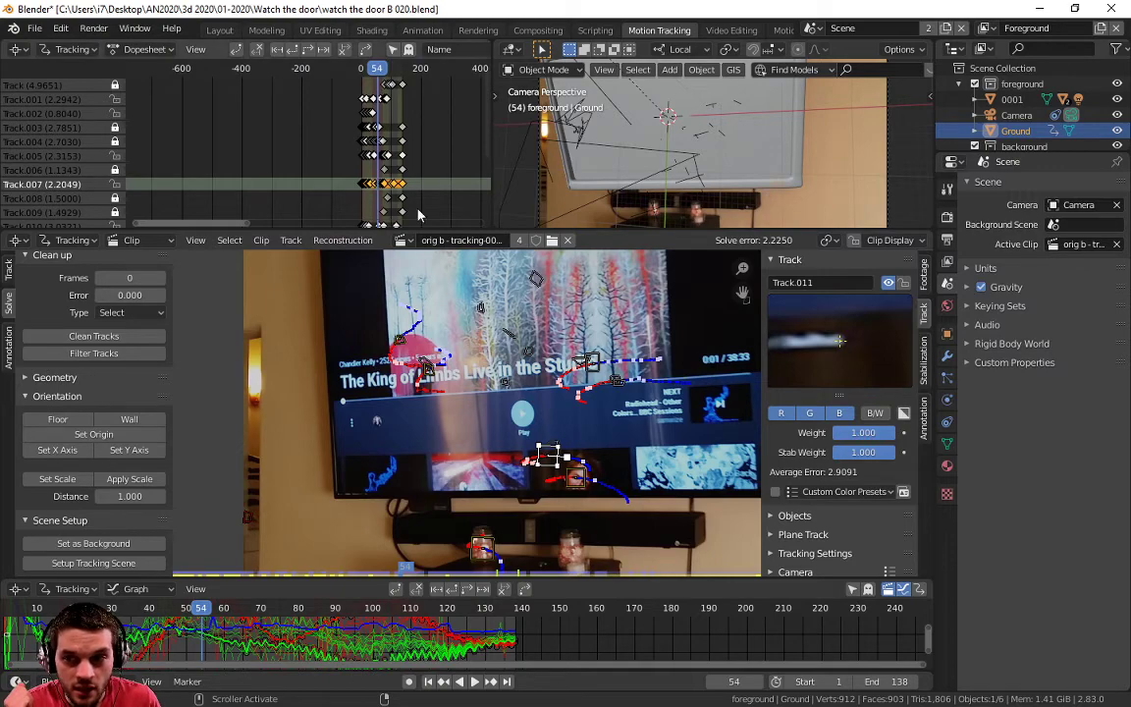
Move the tracked clip to frame 76 and step through to frame 85, examining the motion blur around the markers frame by frame.
drag(263, 607, 286, 624)
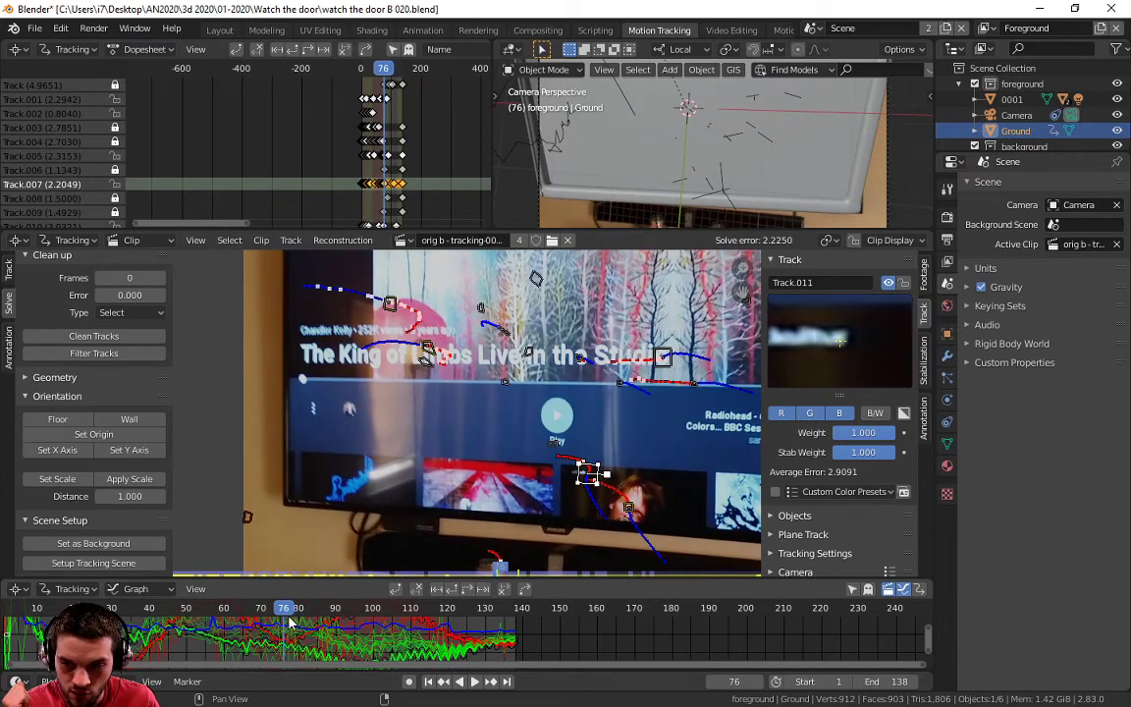
key(Right)
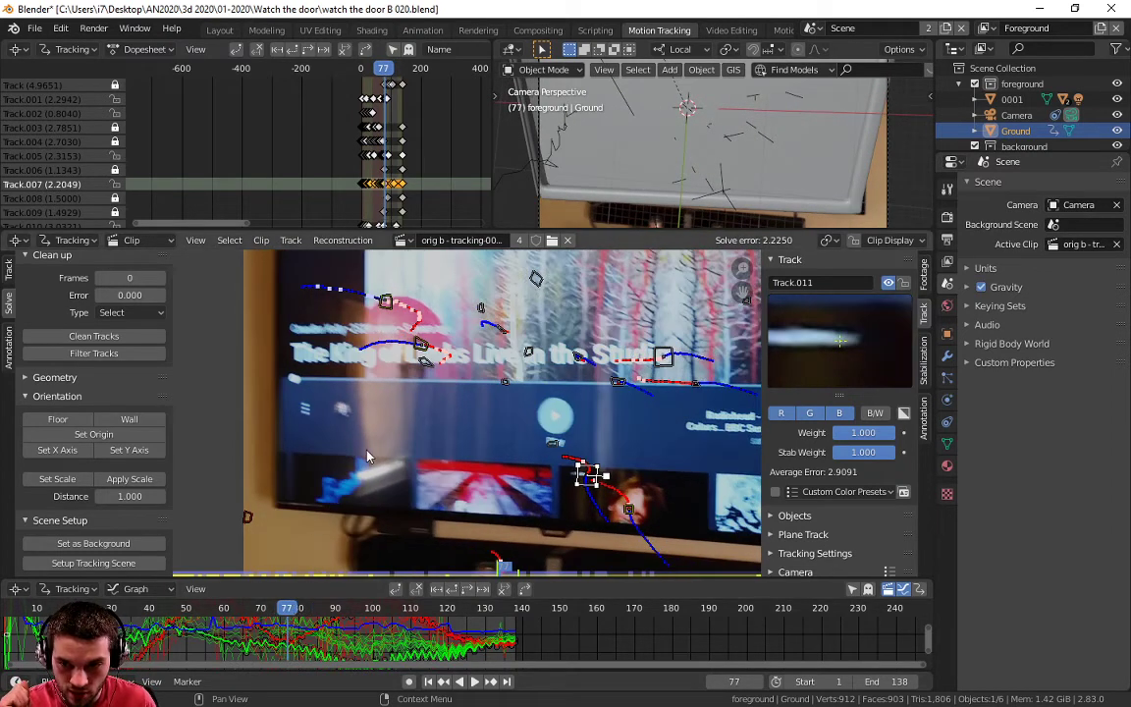
key(Right)
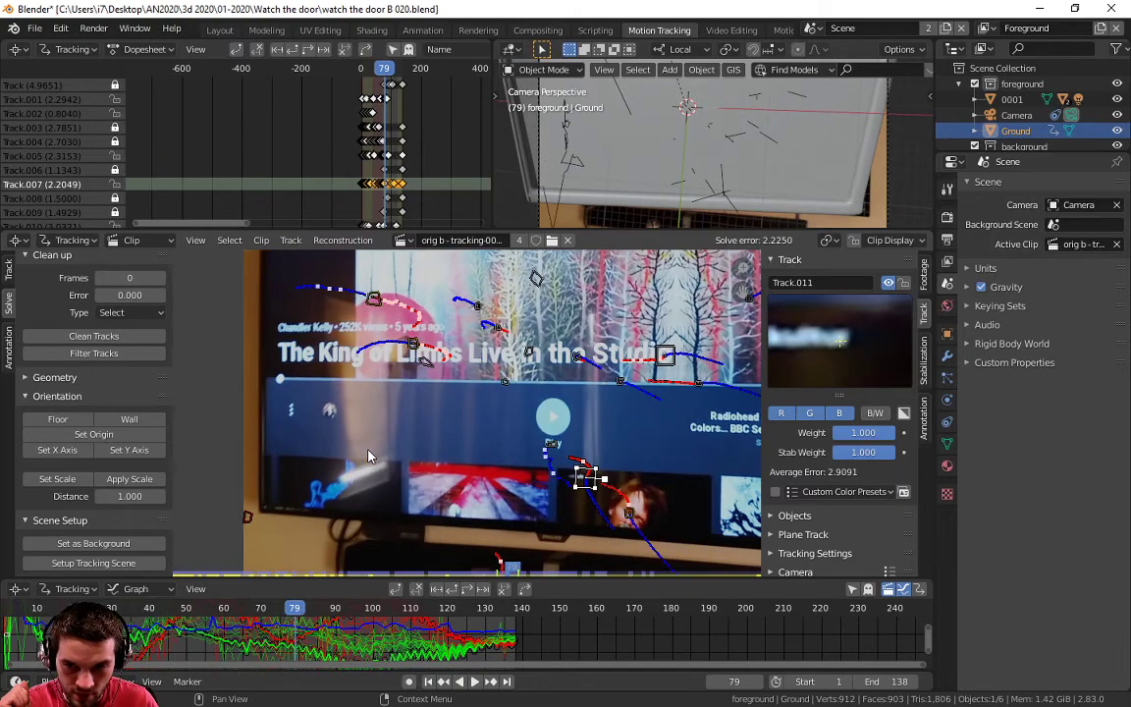
key(Right)
key(Right)
key(Right)
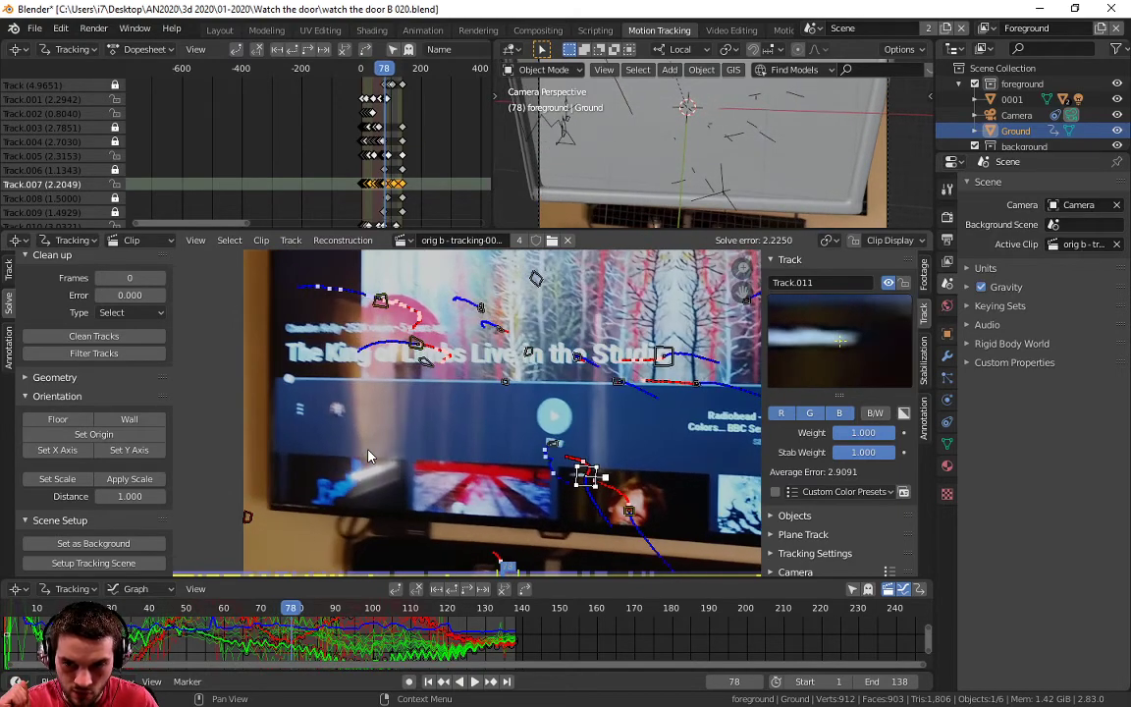
key(Right)
key(Right)
key(Right)
key(Right)
key(Right)
key(Right)
key(Right)
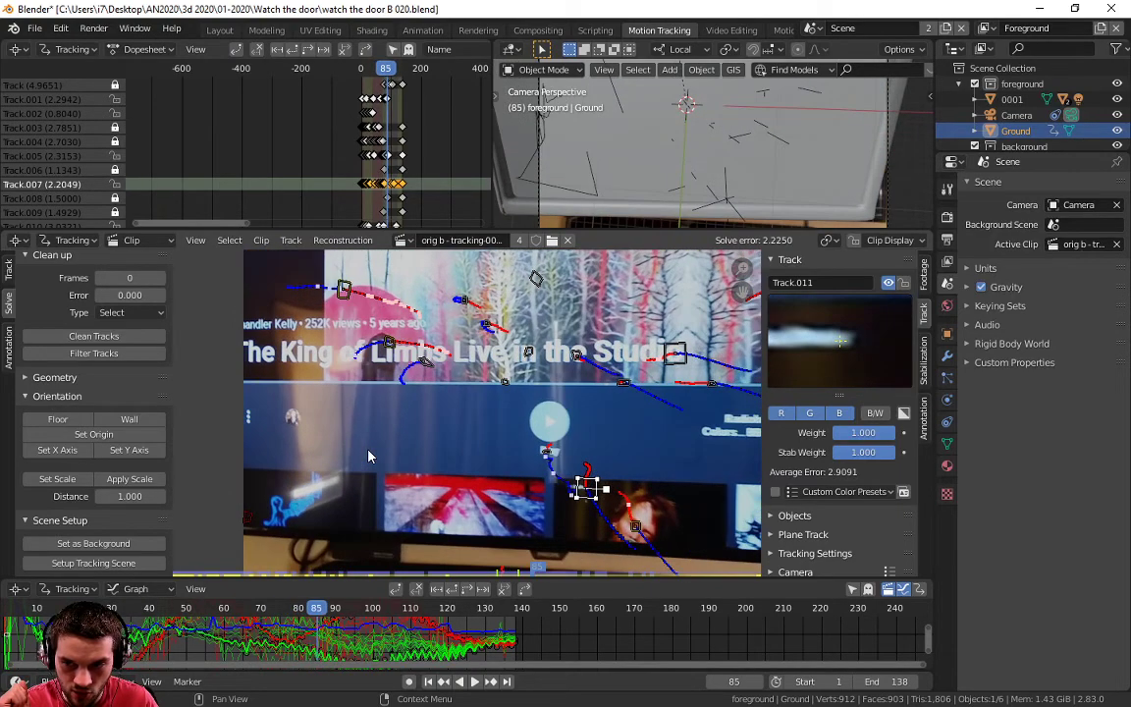